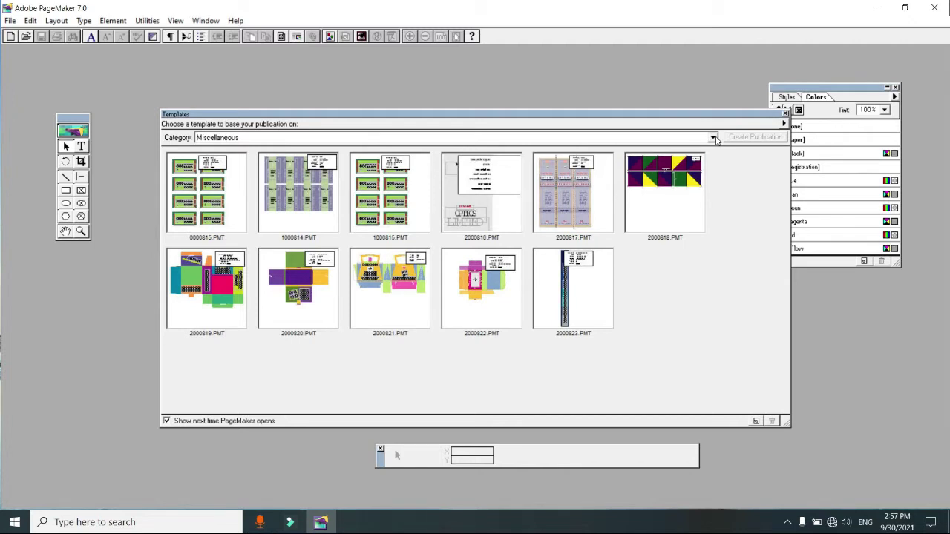
Step: Switch the template category to Posters to list the five poster templates
left_click(713, 137)
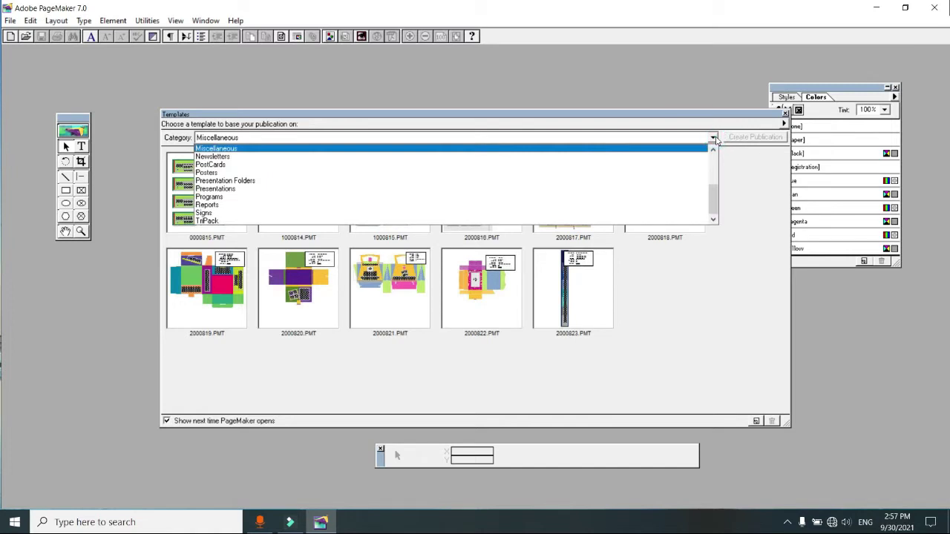
left_click(364, 170)
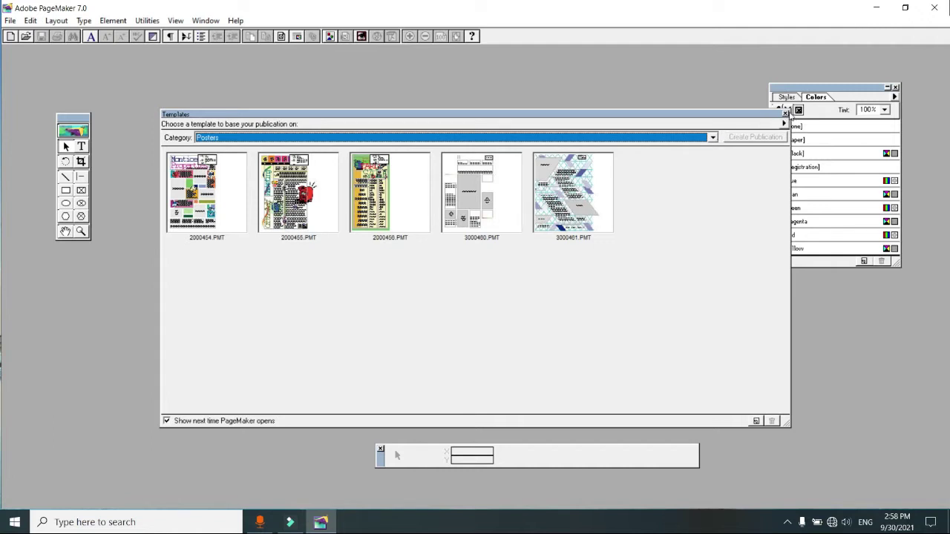
Step: Close the Templates dialog without choosing any template
left_click(785, 114)
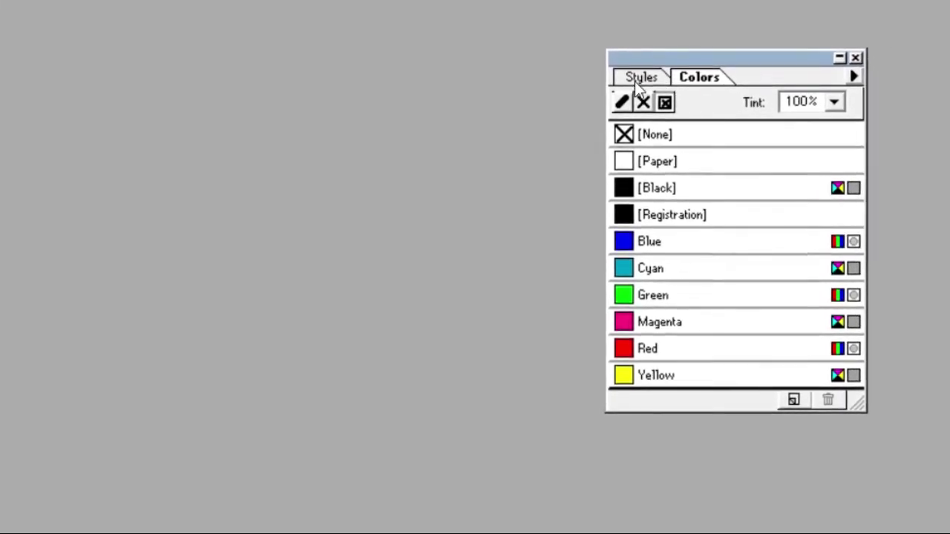
left_click(642, 79)
left_click(698, 77)
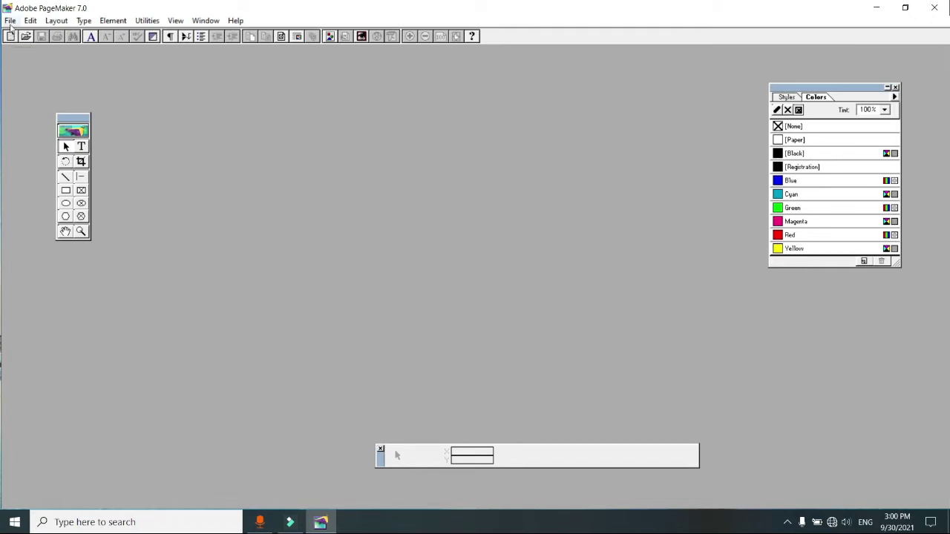
Step: Start a new publication with File > New to bring up Document Setup
left_click(10, 20)
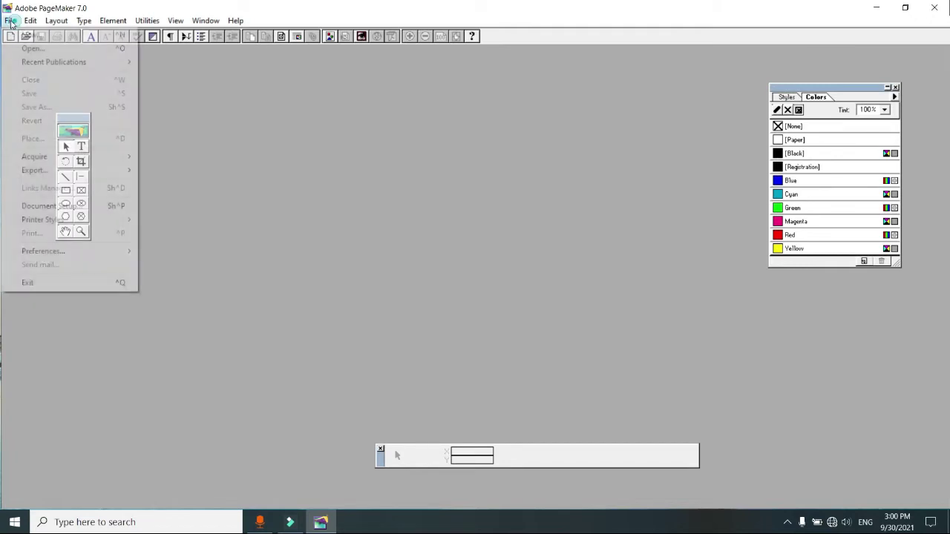
left_click(30, 35)
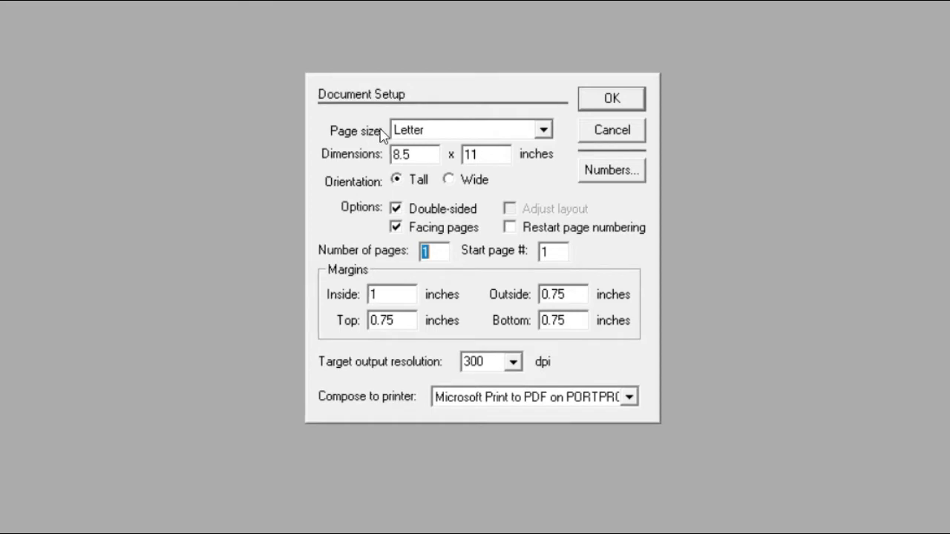
Step: Show the Page size list in Document Setup
left_click(544, 132)
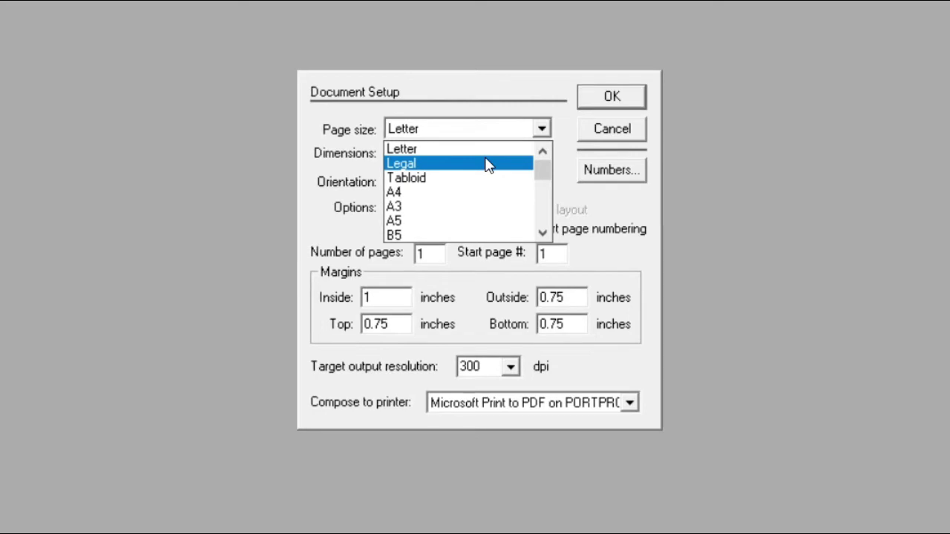
Step: Set the page size to Legal, 8.5 x 14 inches, and check the orientation options
left_click(487, 164)
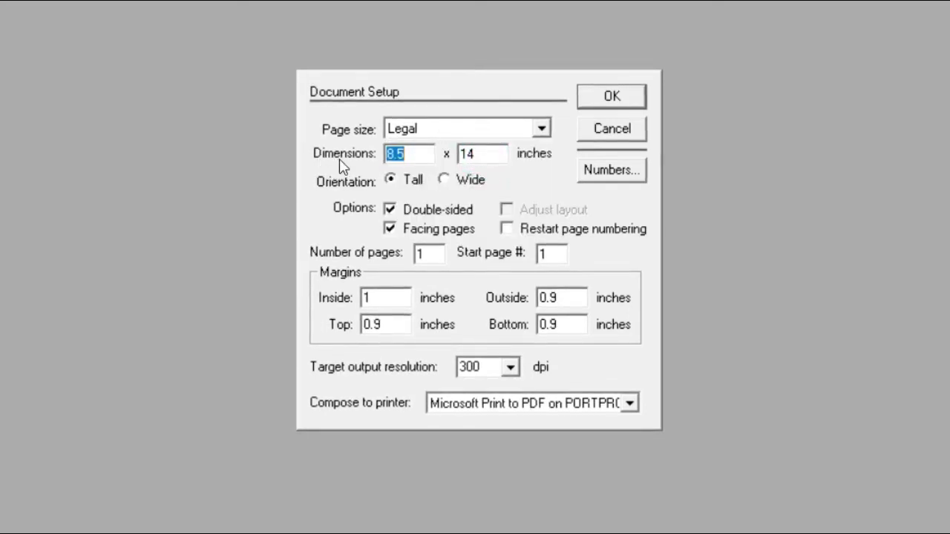
left_click(427, 152)
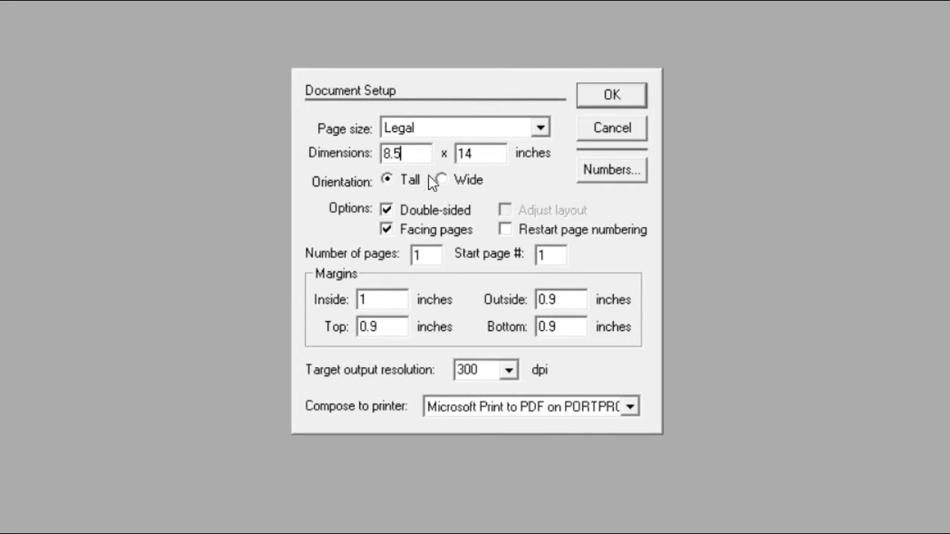
left_click(444, 182)
Step: Keep Tall orientation, turn off double-sided pages, and review page count and starting page
left_click(399, 181)
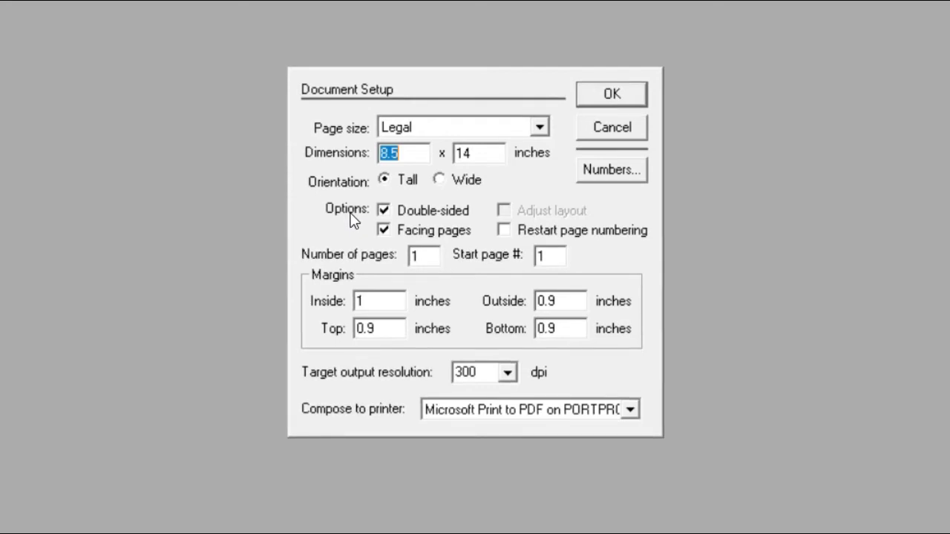
left_click(420, 213)
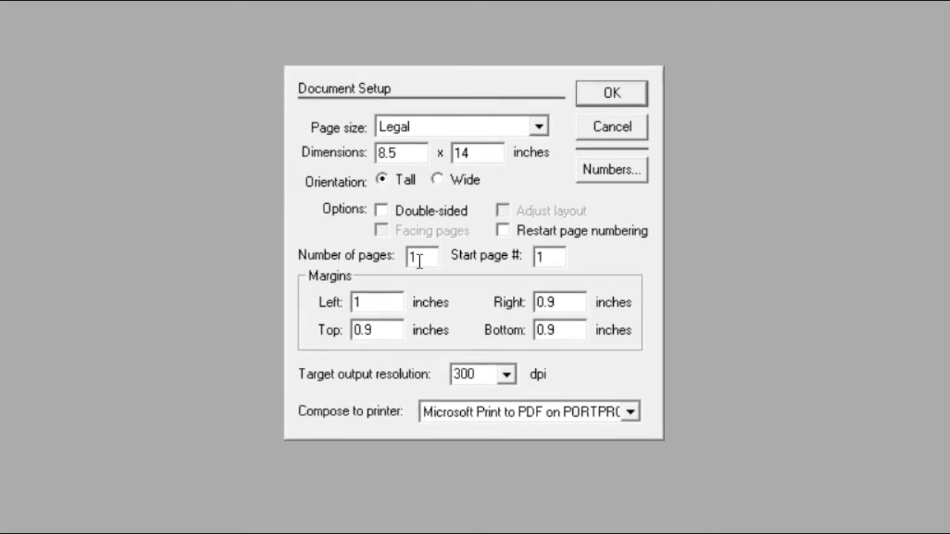
left_click(426, 255)
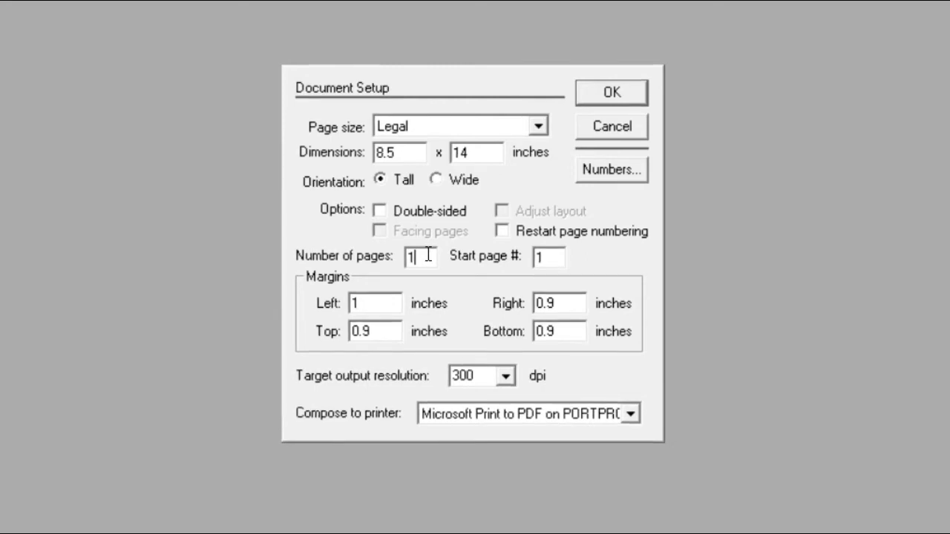
left_click(553, 258)
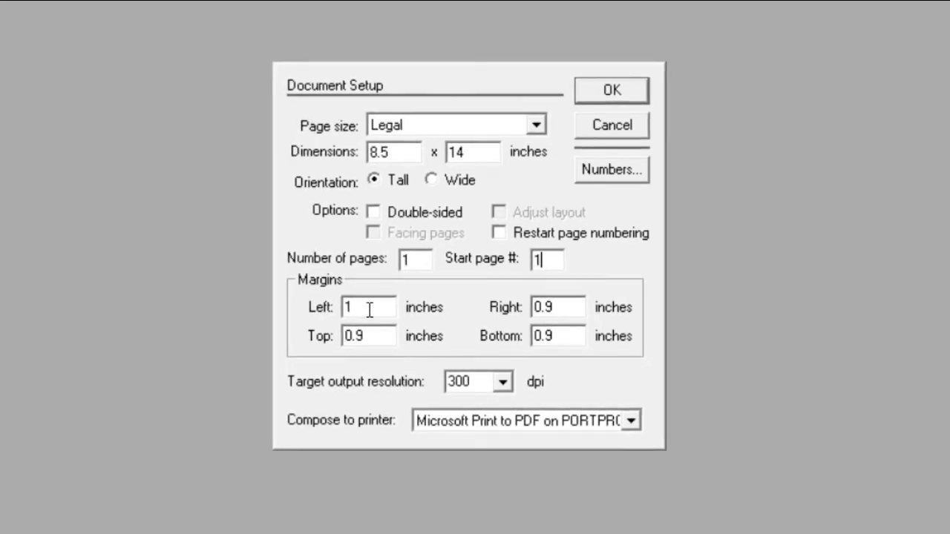
Step: Set the margins to Right 1, Top 1.5 and Bottom 1 inch
left_click_drag(376, 307, 325, 309)
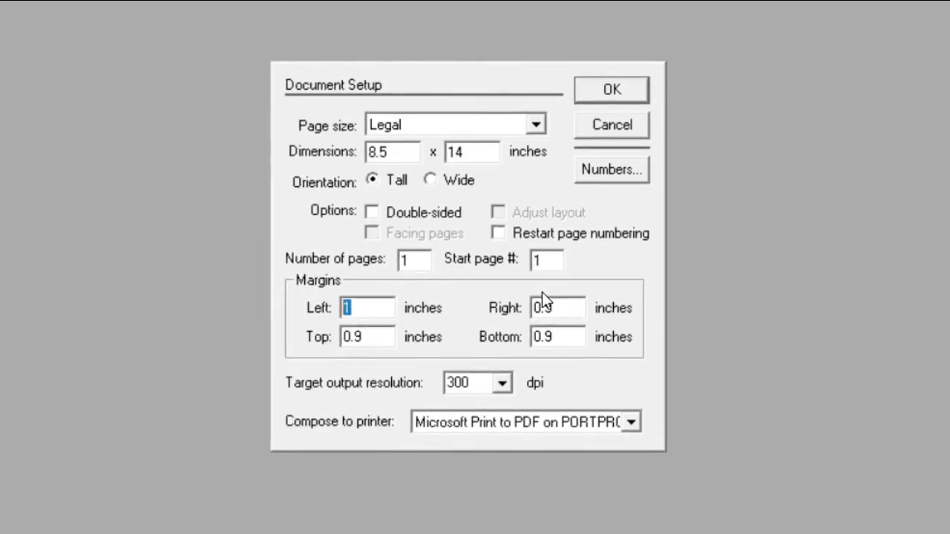
key("Tab")
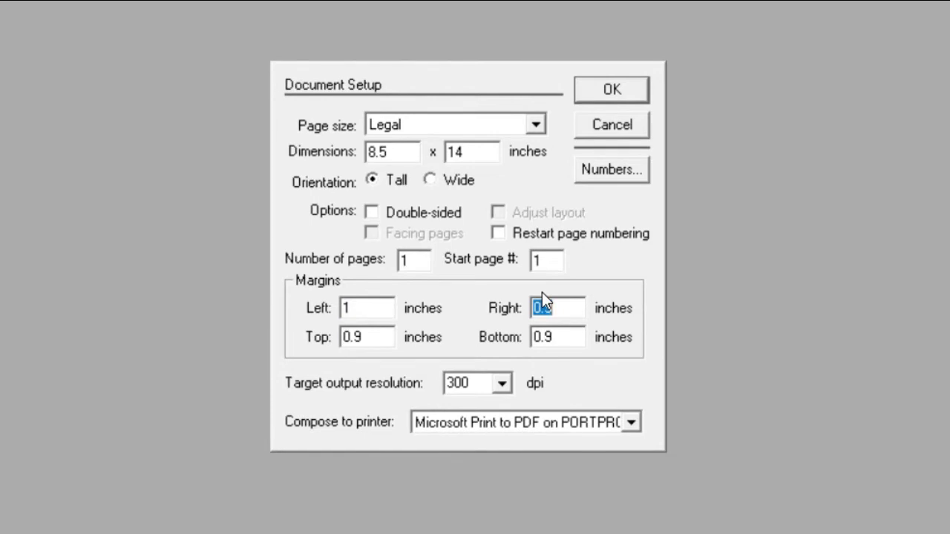
type("1")
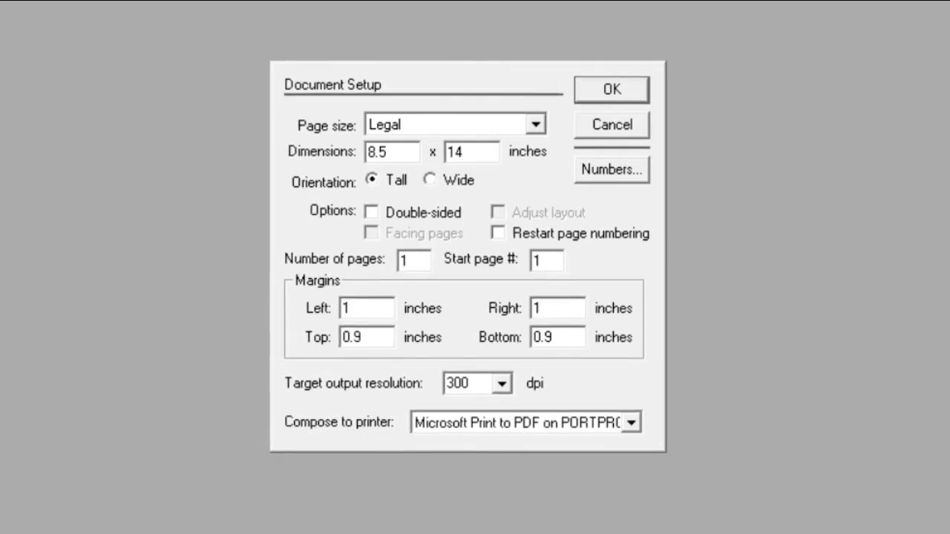
key("Tab")
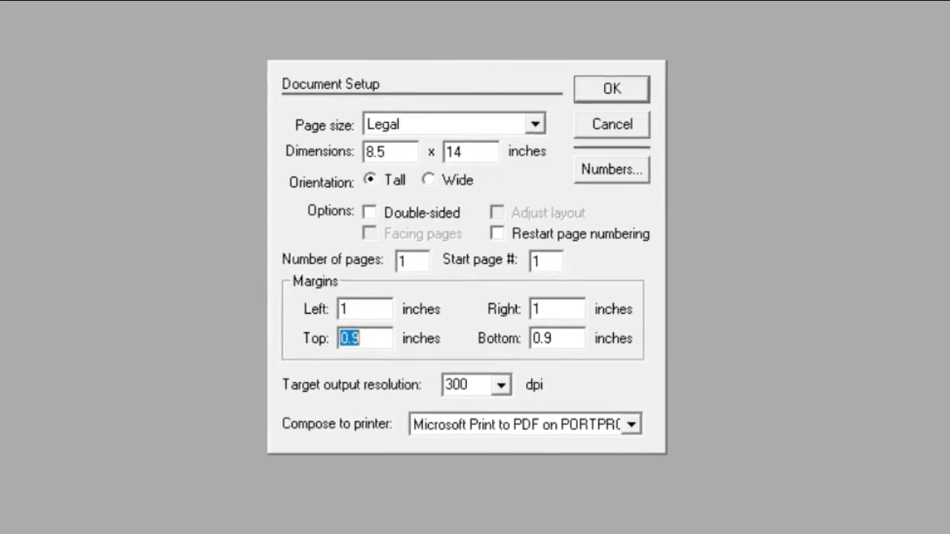
type("1.")
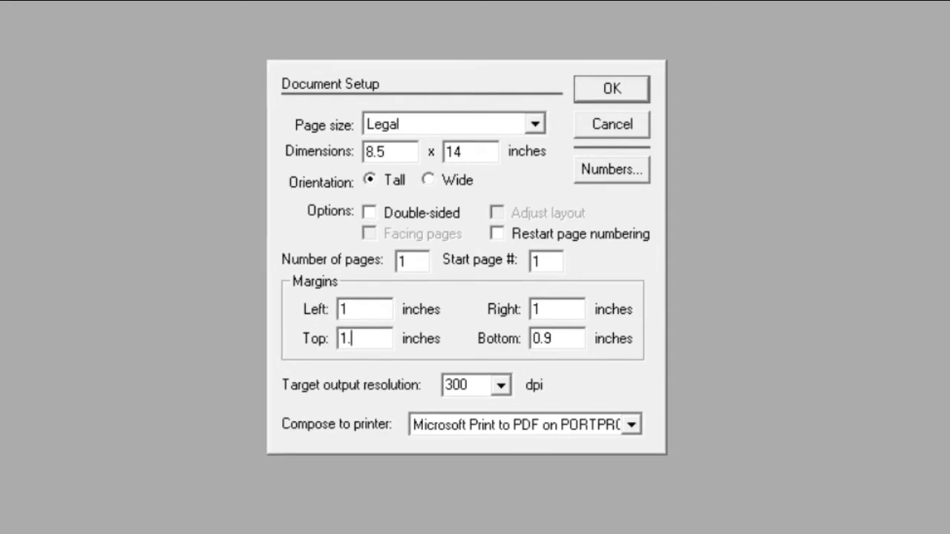
type("5")
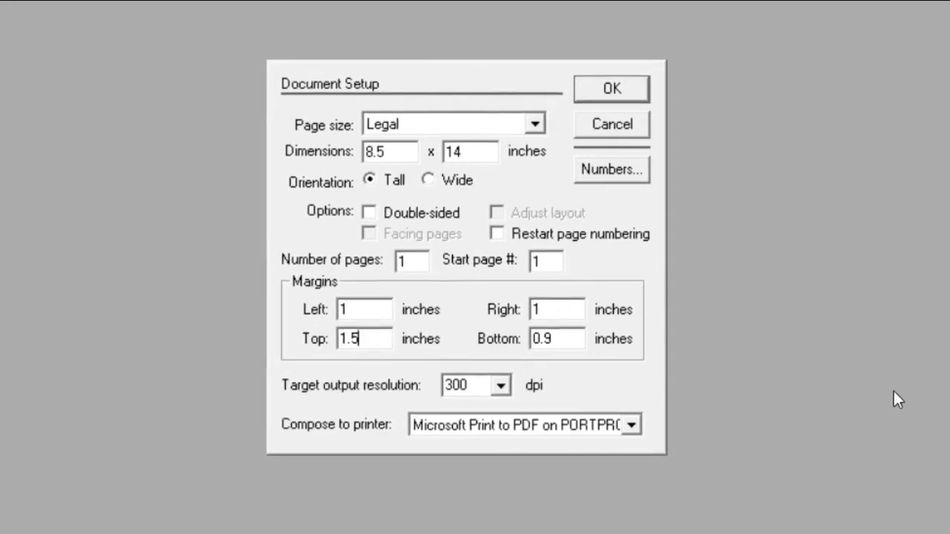
double_click(572, 341)
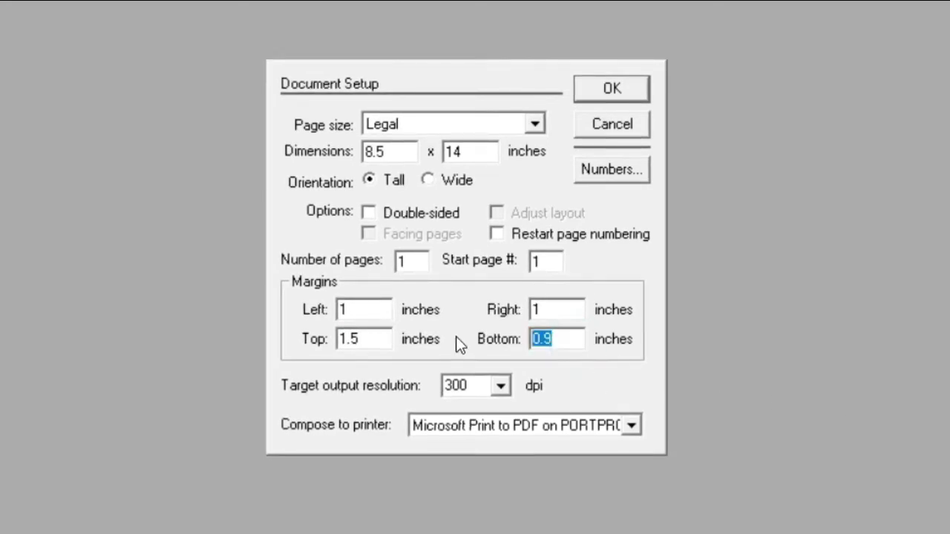
type("1")
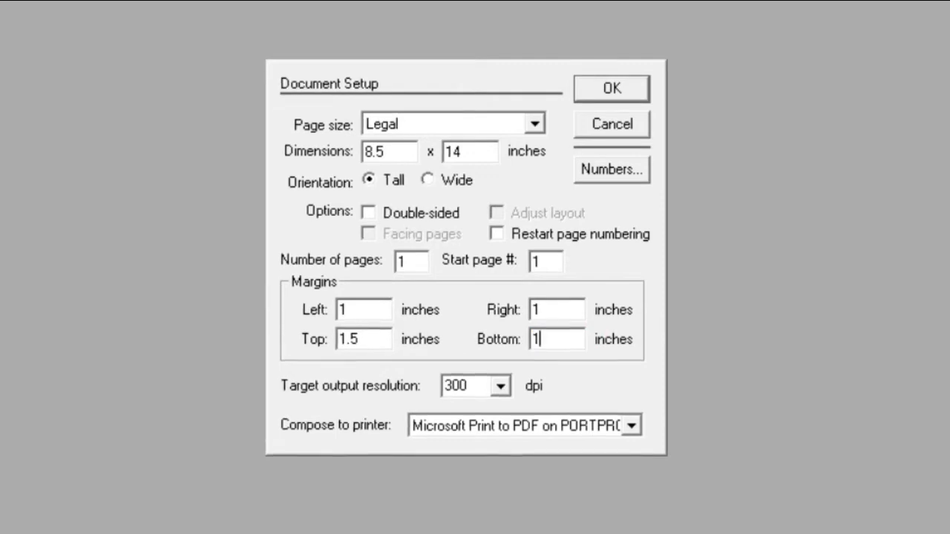
left_click(624, 210)
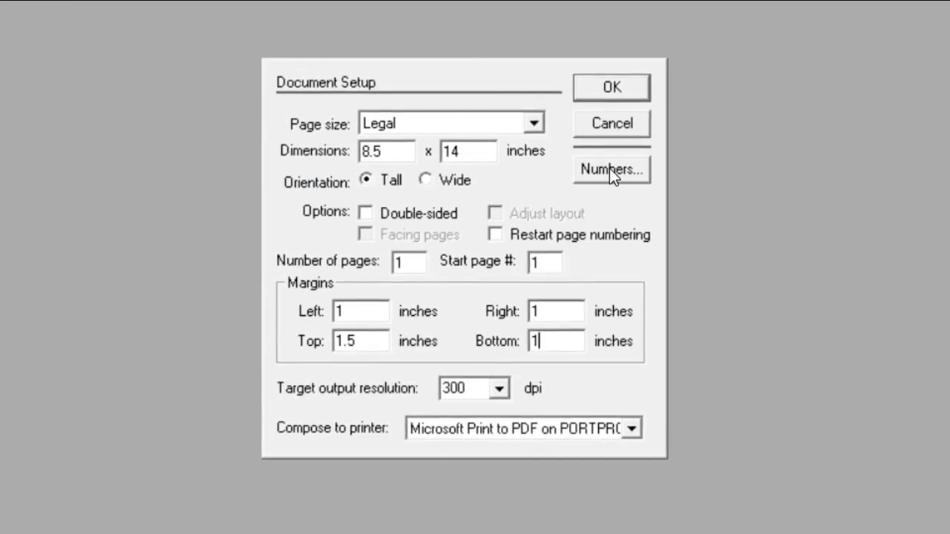
Step: Accept Document Setup to open the blank Untitled-1 Legal page with margin guides
left_click(606, 86)
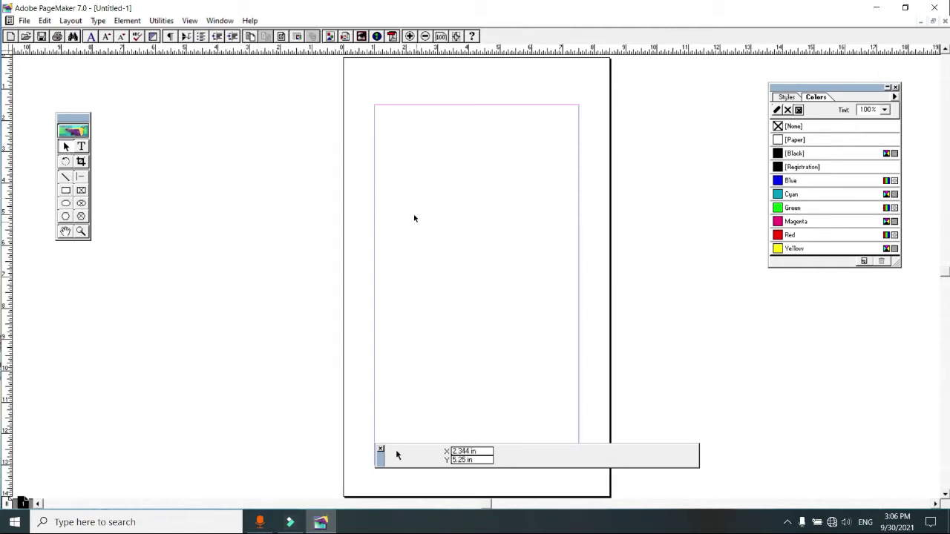
Step: Draw a rectangle near the page top, about 3.485 x 2.094 inches
left_click(65, 191)
left_click_drag(428, 161, 539, 221)
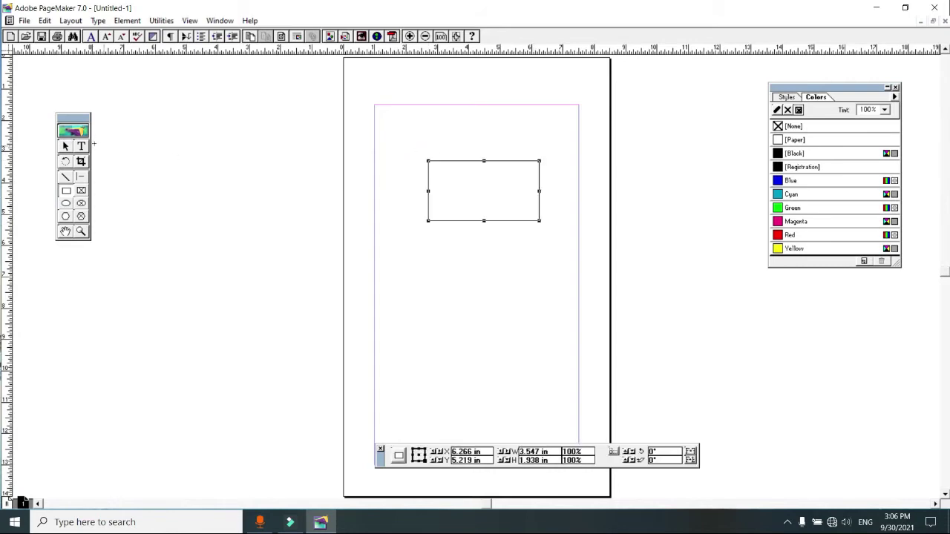
left_click(65, 147)
left_click(535, 221)
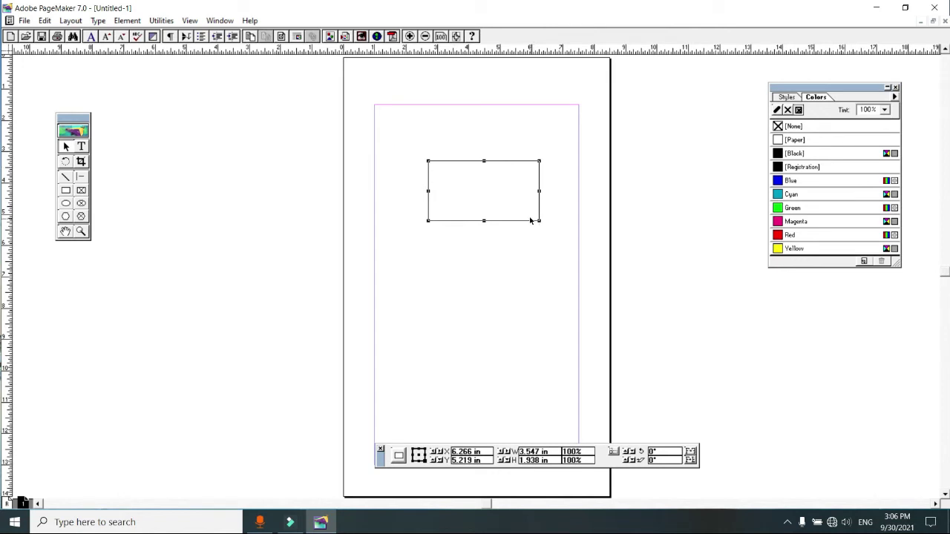
left_click(518, 250)
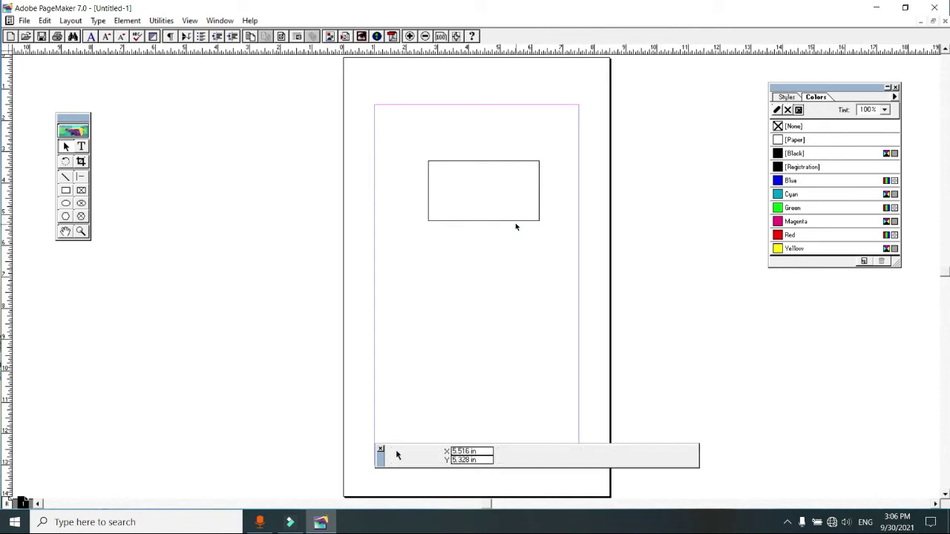
left_click(507, 223)
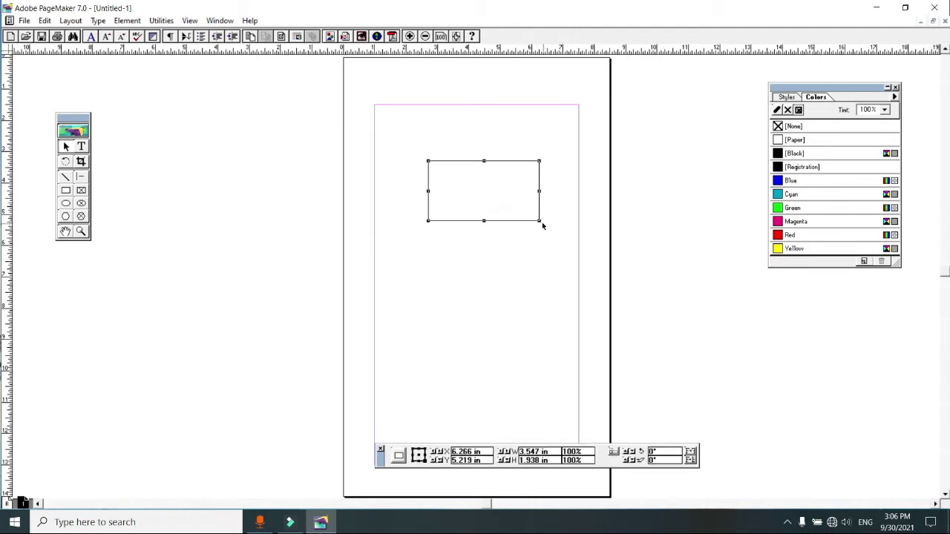
mouse_move(539, 221)
left_mouse_down()
mouse_move(502, 202)
mouse_move(535, 222)
left_mouse_up()
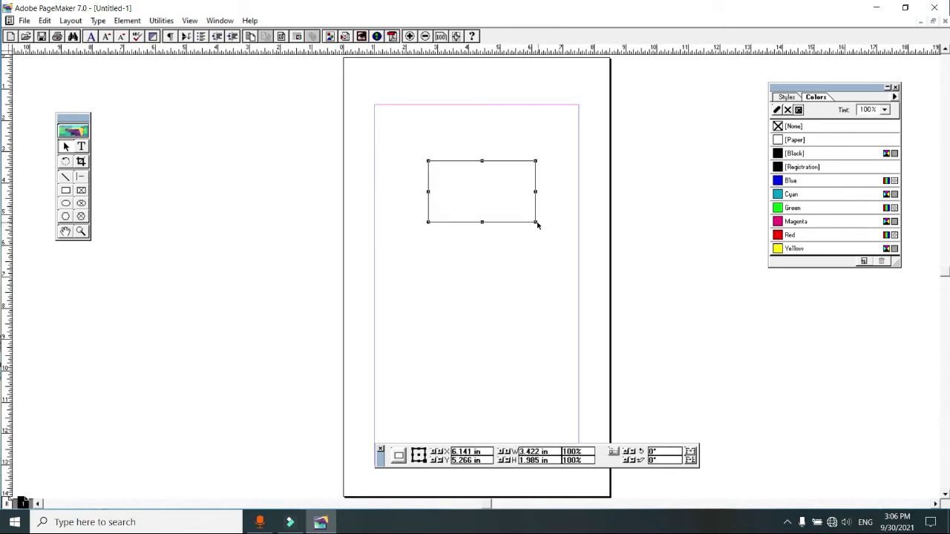
left_click(536, 221)
key("ctrl+z")
key("ctrl+z")
key("ctrl+z")
key("ctrl+z")
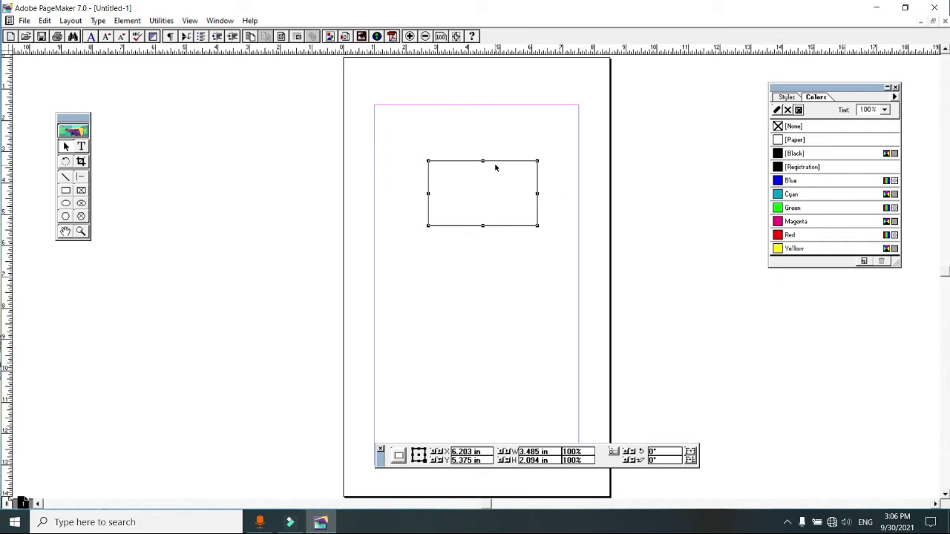
Step: Select the Text tool and view the page at Actual Size (Ctrl+1)
left_click(82, 147)
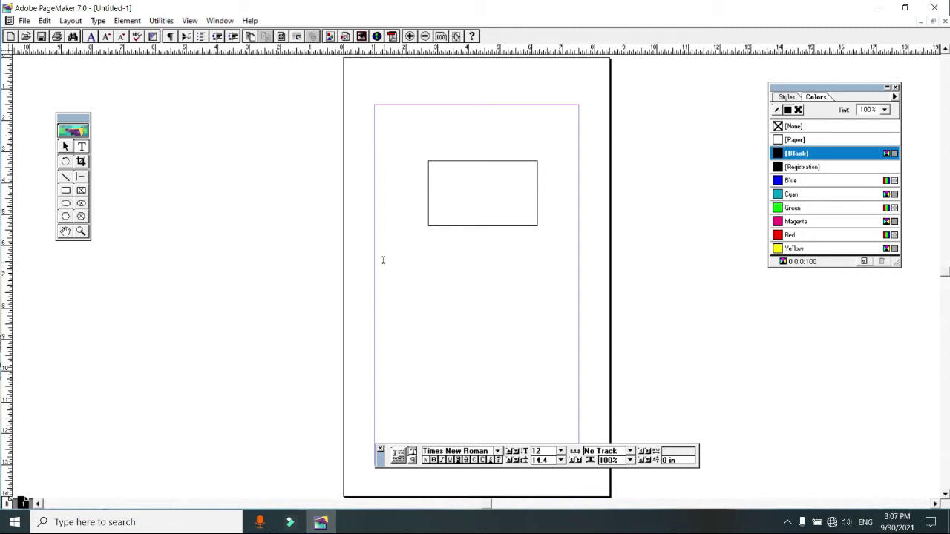
key("ctrl+1")
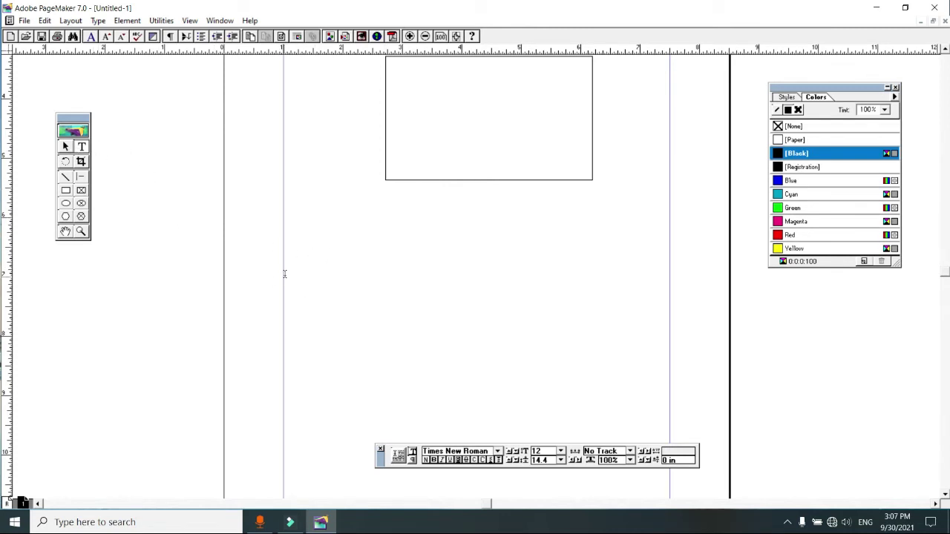
Step: Type a line of placeholder text below the rectangle, wrapping to two lines in Times New Roman 12 pt
left_click(285, 266)
type("hjf df fd fdf fh d")
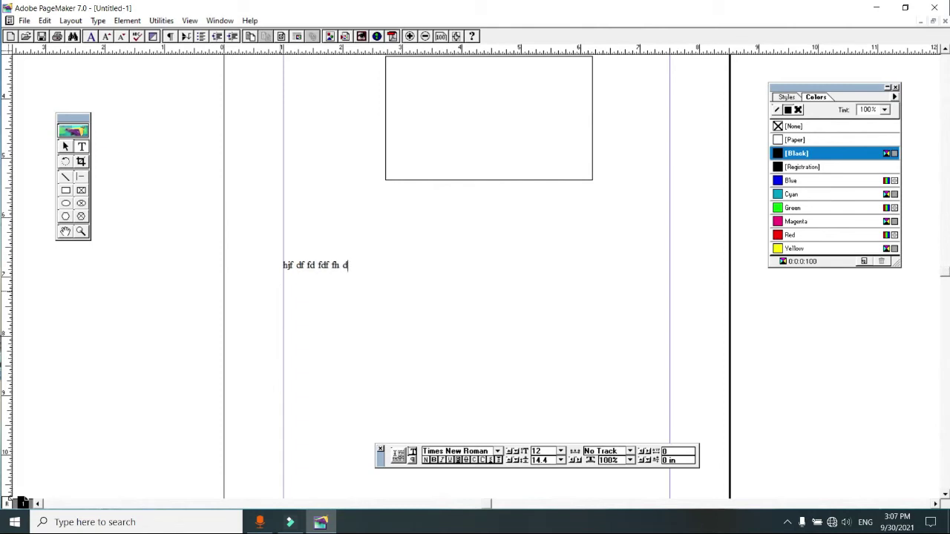
type("fd fjfh fh f fdh df hdf hdfh")
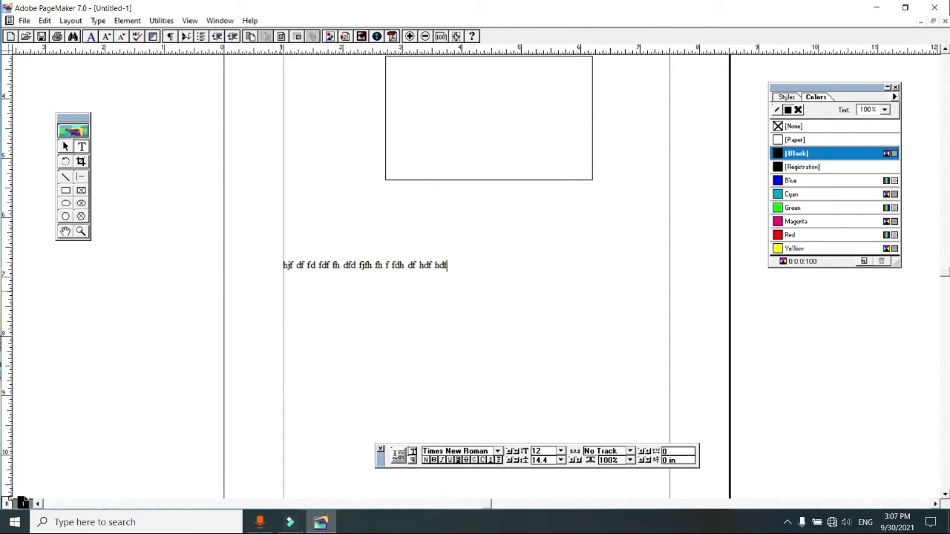
type(" fhd fjf f hdfh dfh dfjhuere")
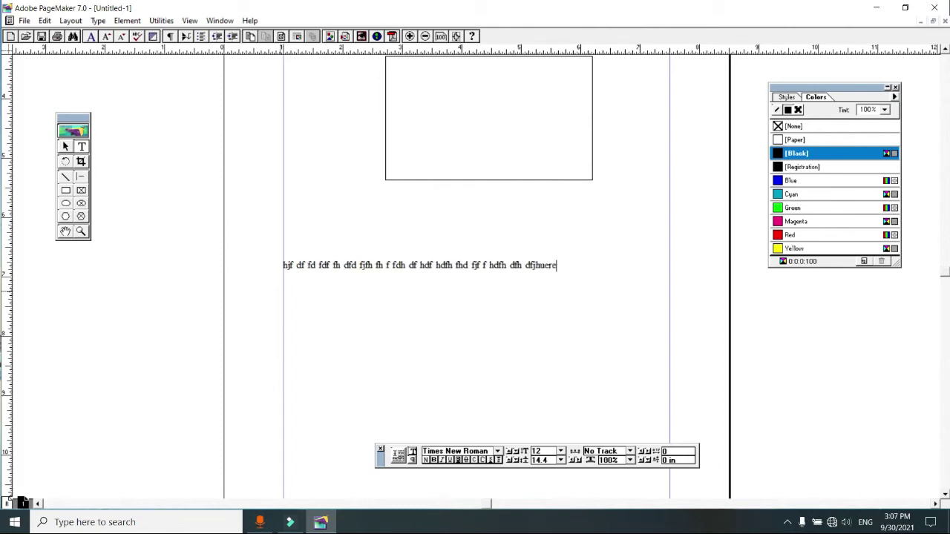
type("dfh dsf df dhf hf dhf")
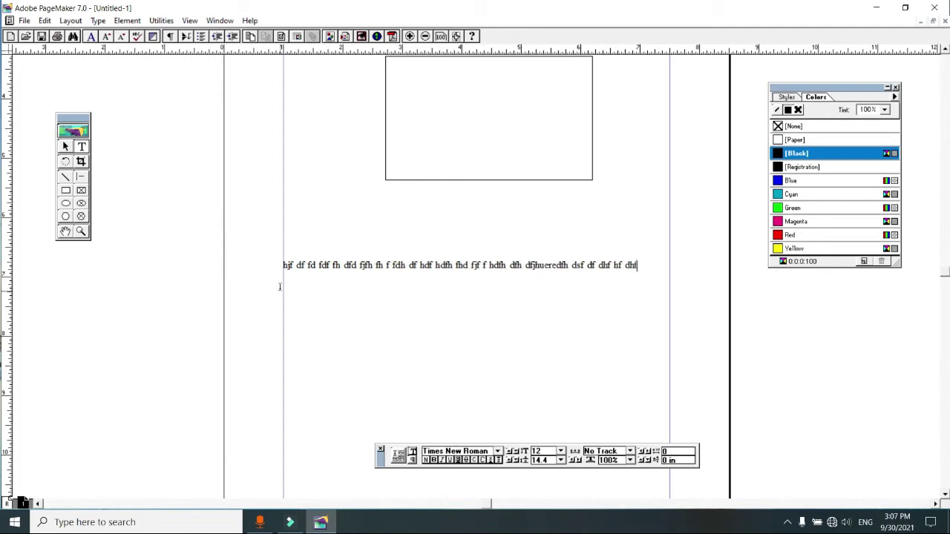
type(" ffj fjfj hdf a;j")
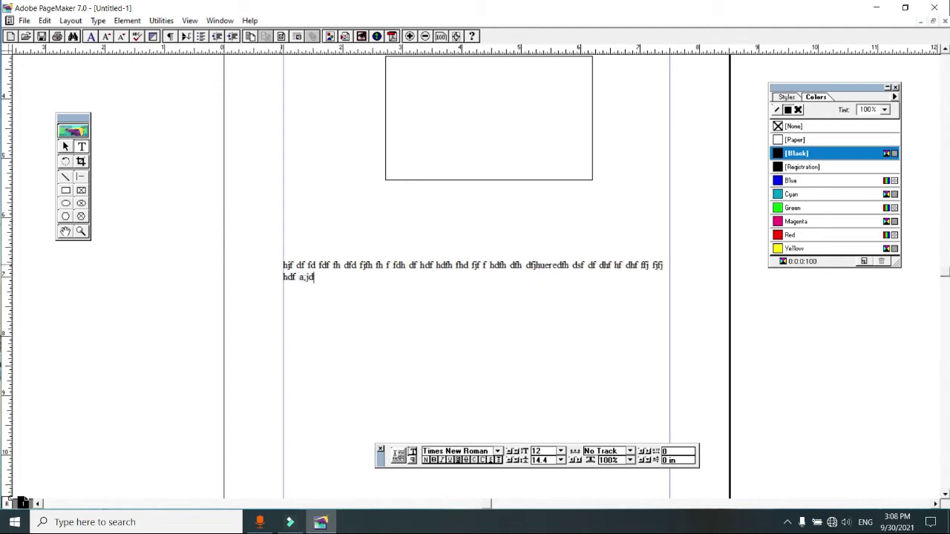
type("df jd;fjdf, j djf d ")
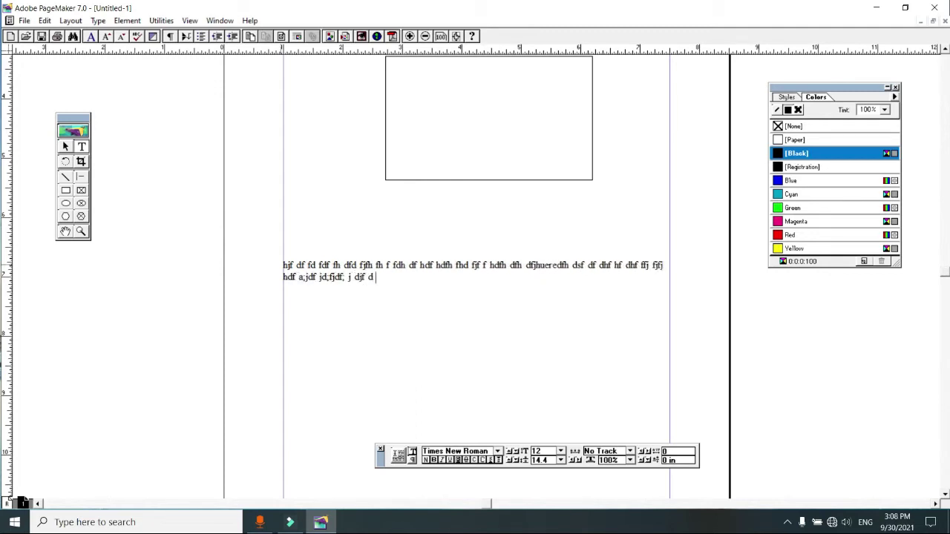
type("df")
left_click(65, 147)
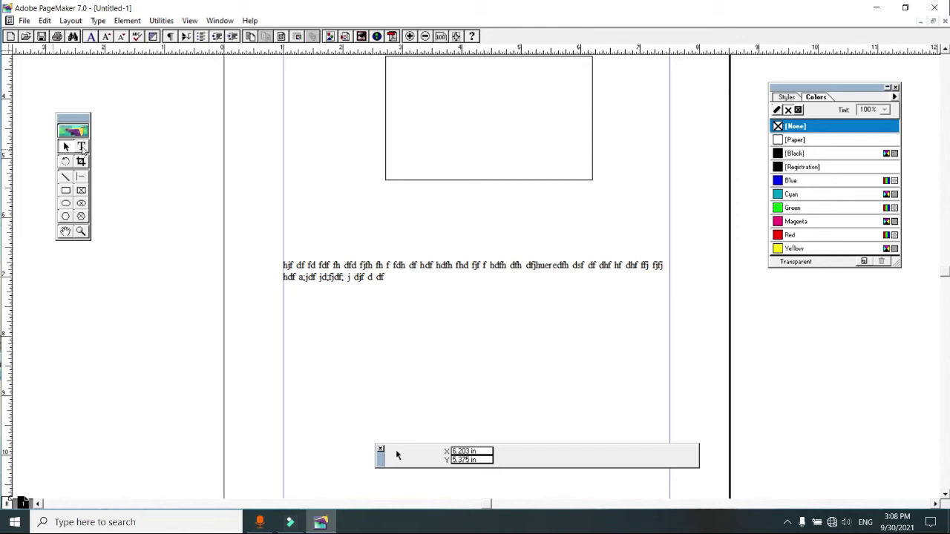
left_click(81, 147)
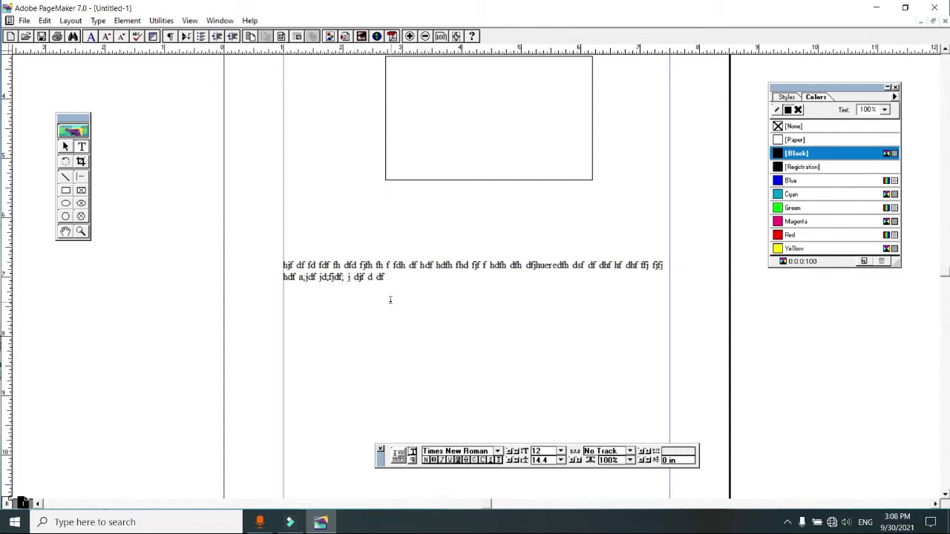
Step: Drag out a text frame below the paragraph and type two lines of placeholder text in it
left_click_drag(390, 300, 442, 364)
left_click_drag(442, 363, 496, 395)
type("fj fkds dkf")
type(" kf jdf fkdf df")
key("Return")
type("jdlfjdj fdkf jdjf")
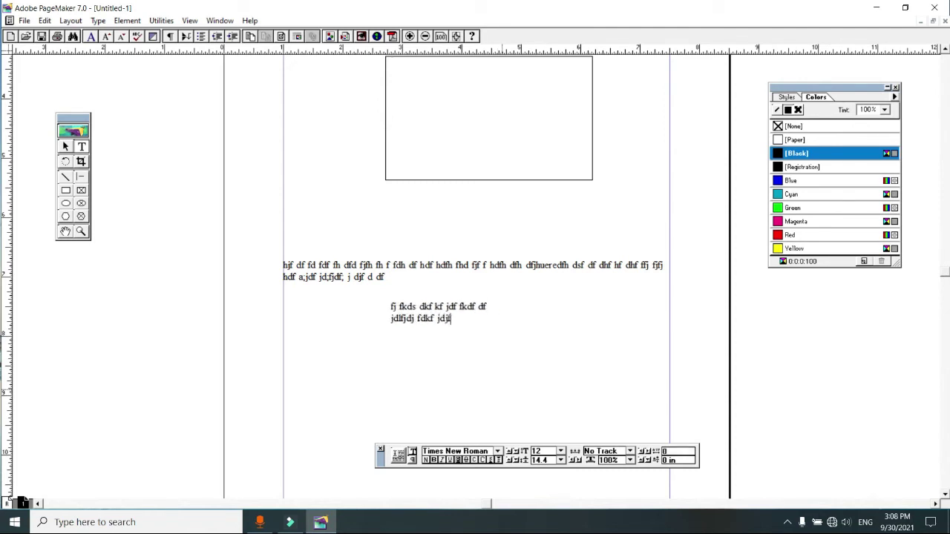
type("dl")
Step: Finish editing the frame text and switch to the Rotate tool
left_click(66, 146)
left_click(82, 148)
left_click(66, 147)
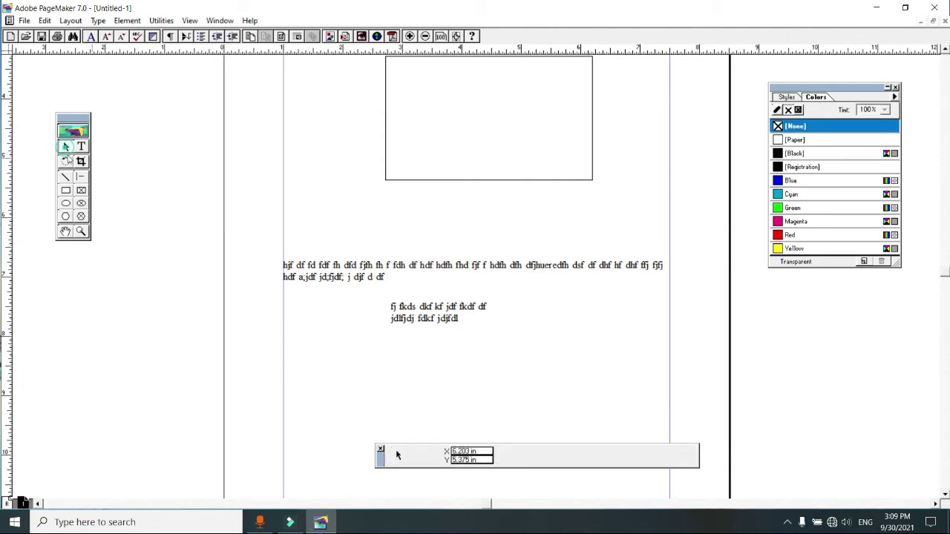
left_click(65, 163)
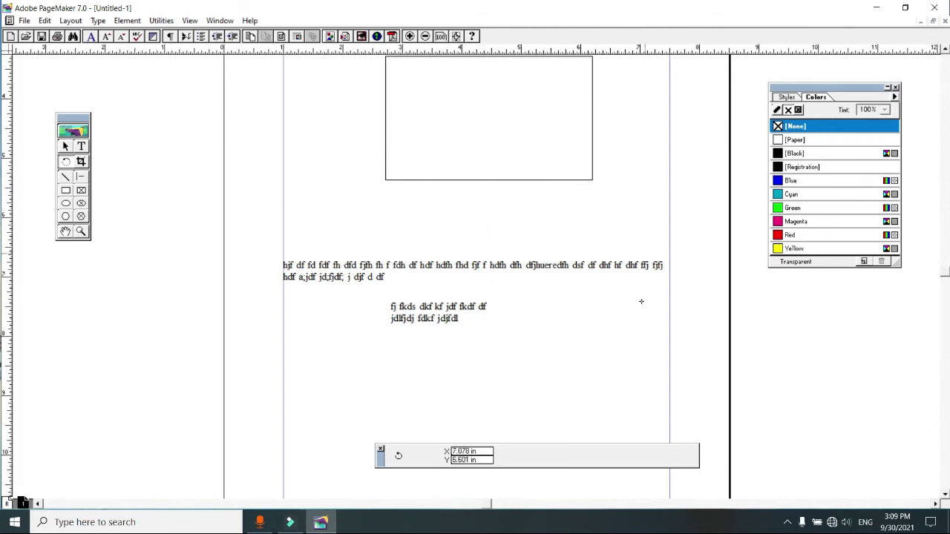
Step: Shrink the empty rectangle to about 2.688 by 1.297 inches and fill it solid Black
left_click(65, 146)
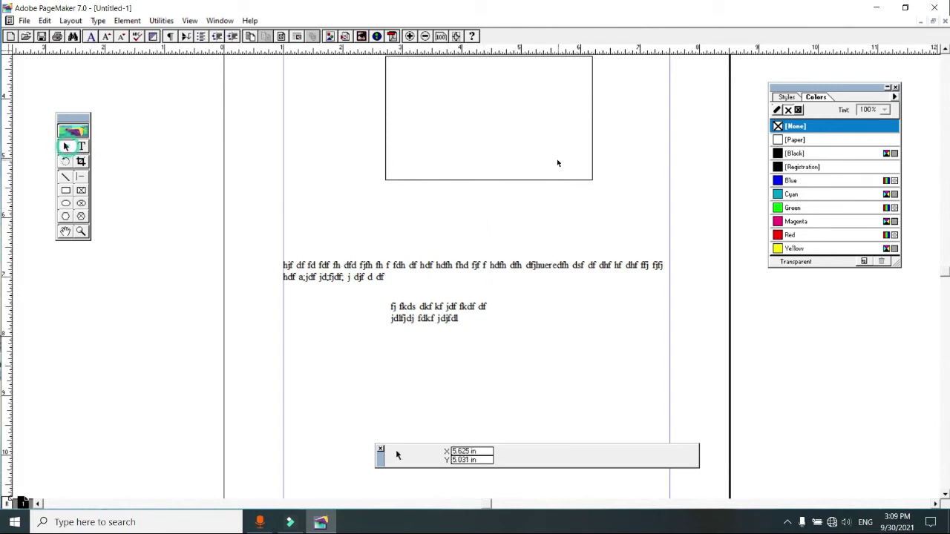
left_click(557, 179)
mouse_move(592, 180)
left_mouse_down()
mouse_move(545, 133)
mouse_move(514, 219)
left_mouse_up()
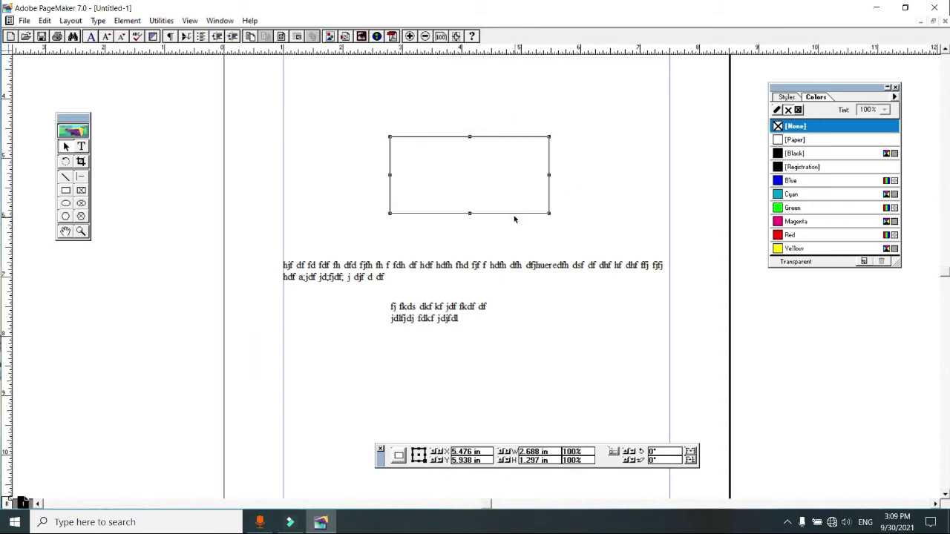
left_click(778, 153)
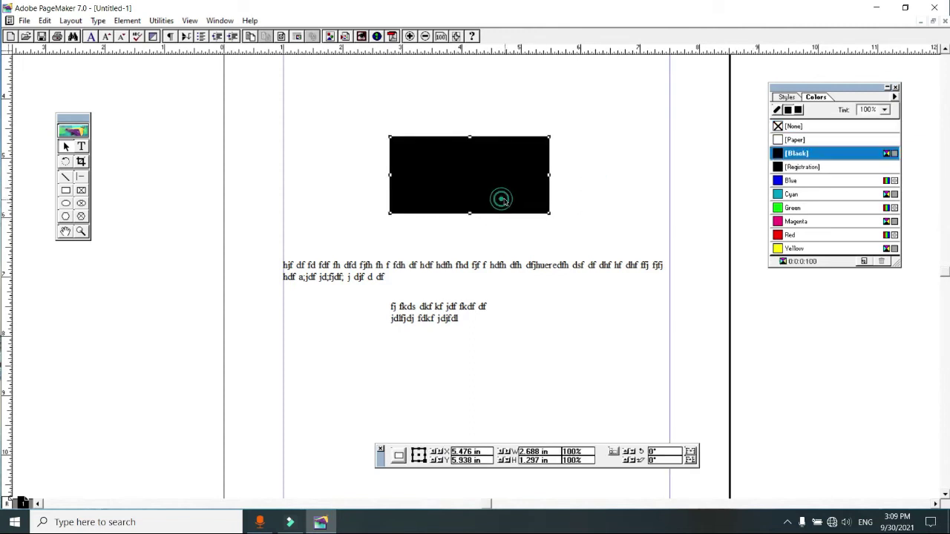
Step: Select the paragraph, the small text frame, then the black rectangle again
left_click(504, 265)
left_click(465, 307)
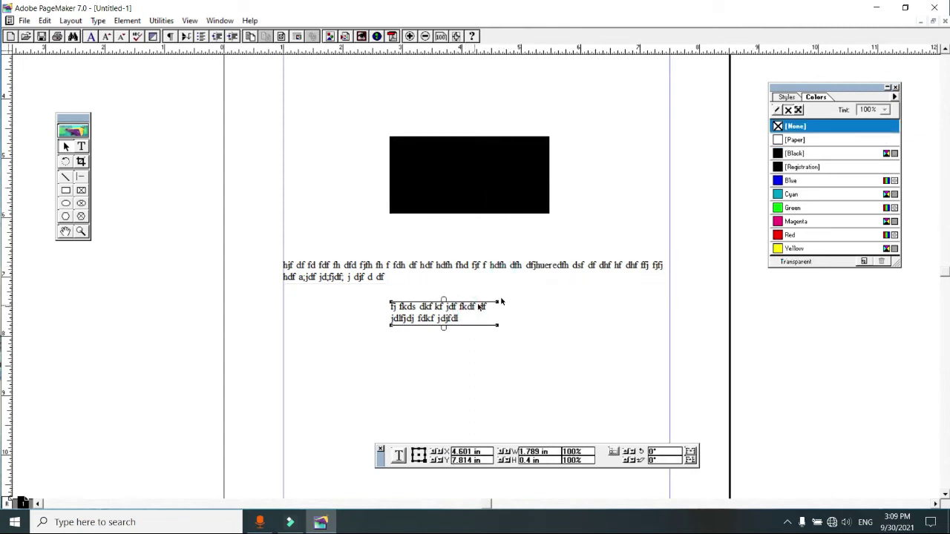
left_click(435, 186)
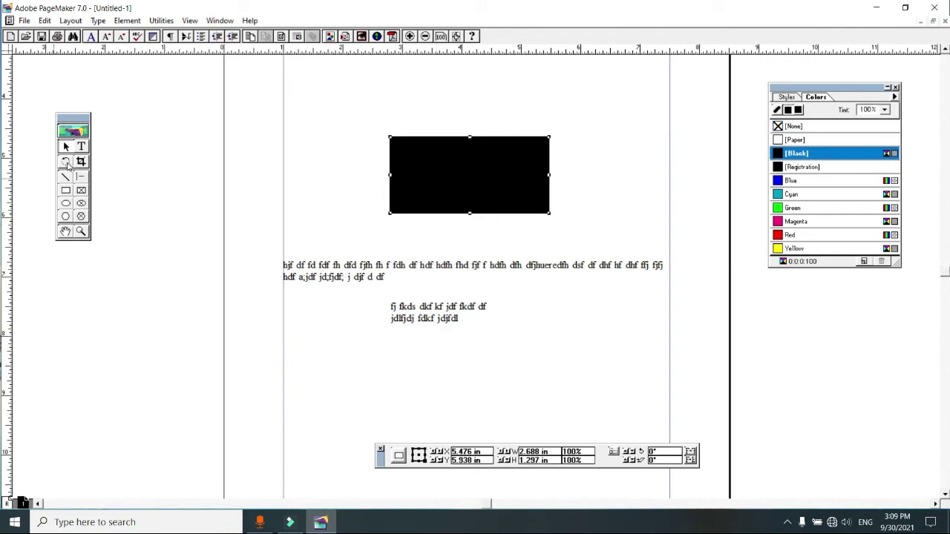
Step: Rotate the black rectangle around its corner to about -146.77°
left_click(66, 163)
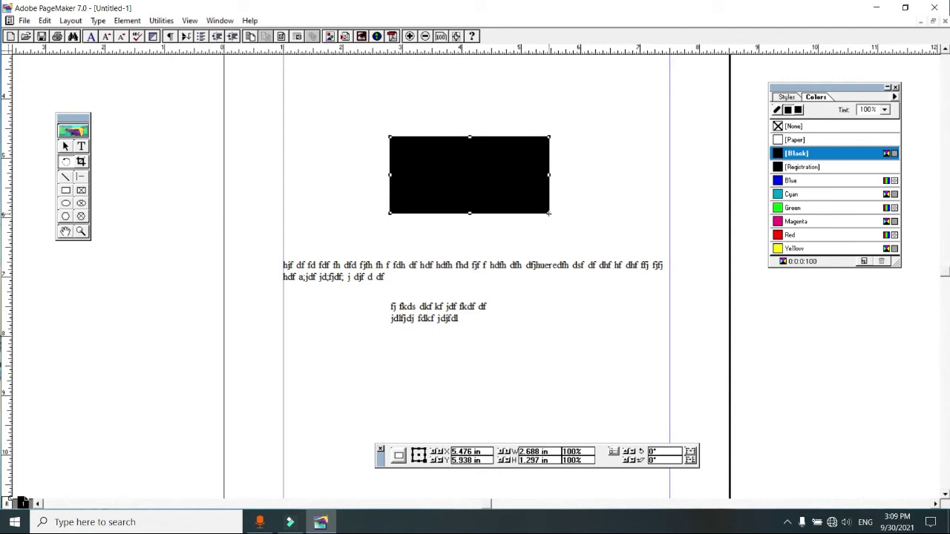
left_click_drag(548, 213, 548, 239)
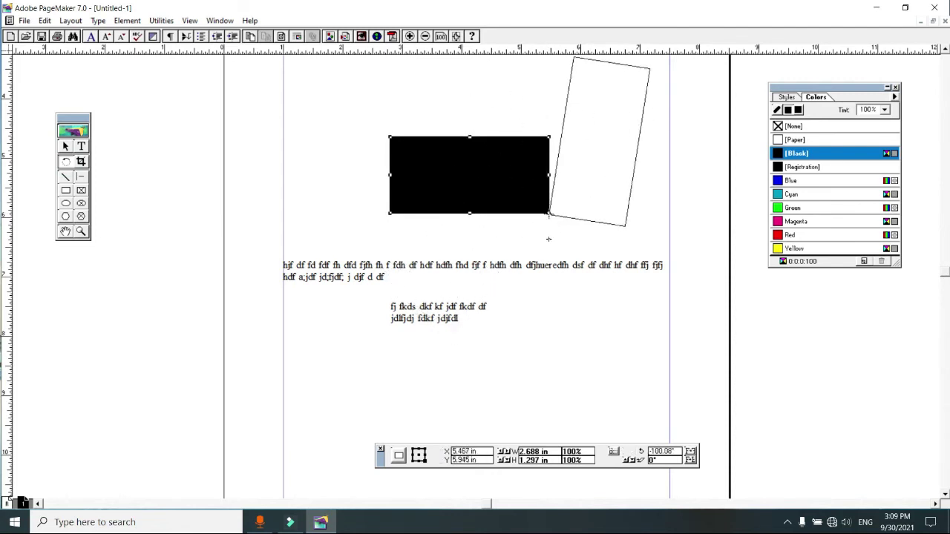
left_click_drag(548, 238, 549, 265)
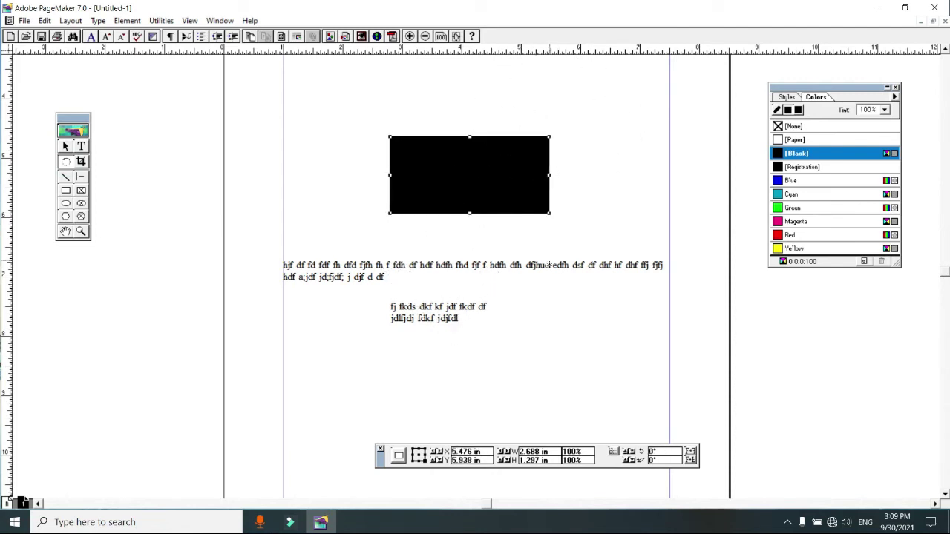
left_click_drag(549, 214, 537, 227)
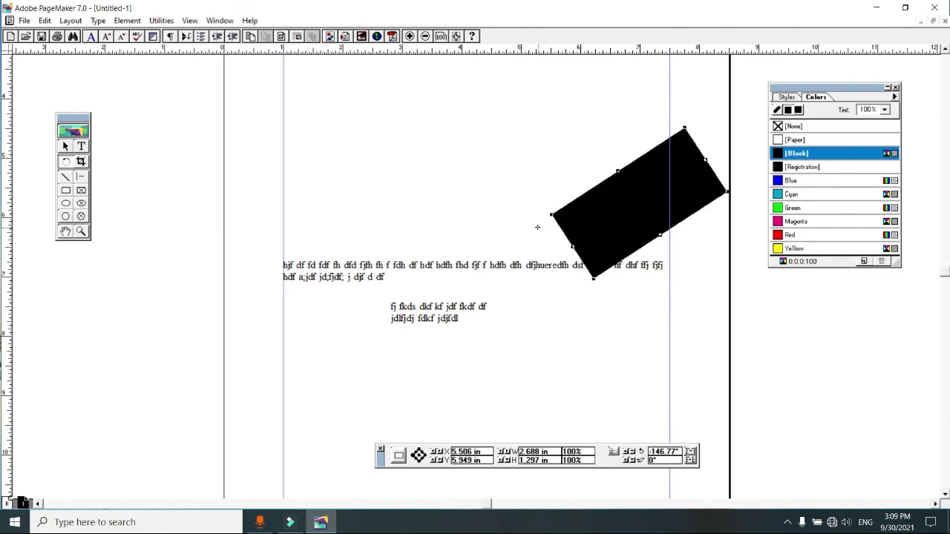
Step: Select the rotated black rectangle, then the small two-line text frame
left_click(65, 146)
left_click(615, 202)
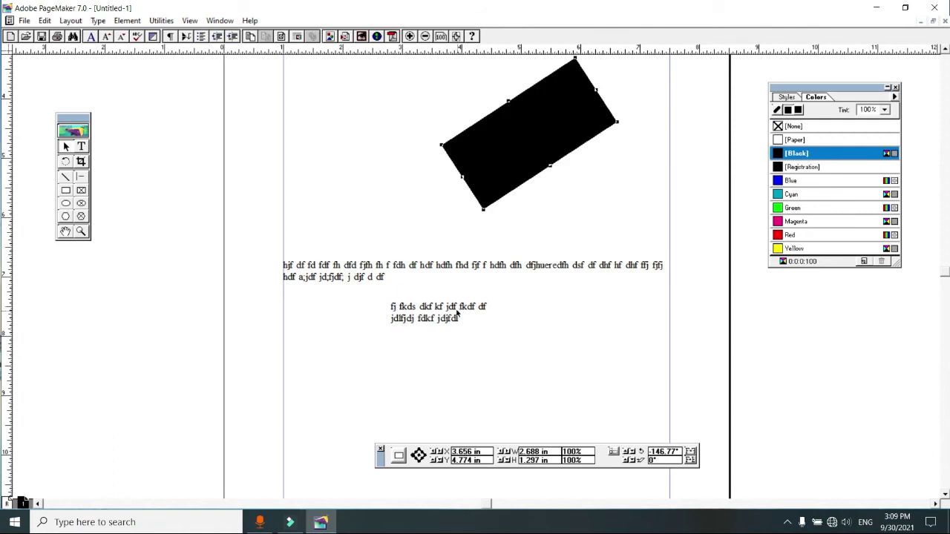
left_click(449, 311)
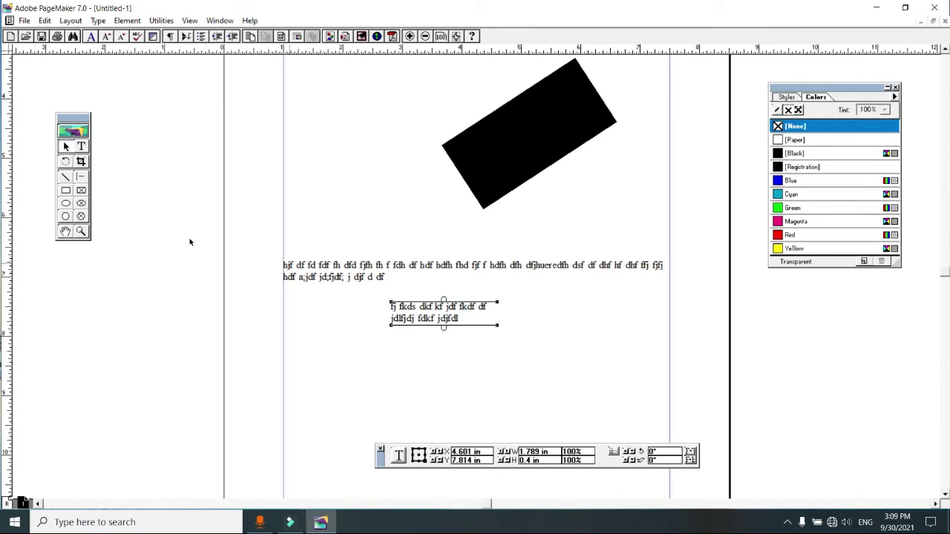
Step: Rotate the small text frame about -107.93°, stretch it into one line, and move it below the paragraph
left_click(65, 162)
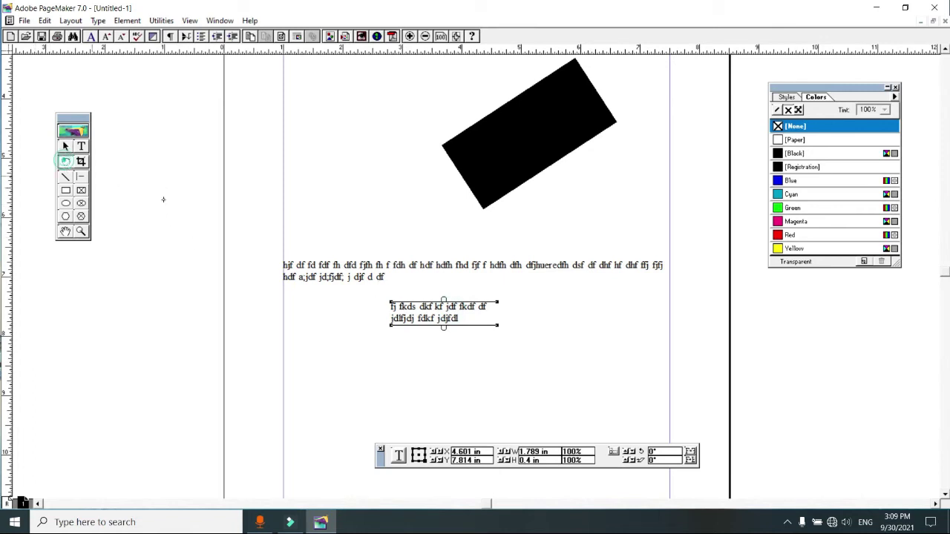
left_click_drag(497, 302, 486, 367)
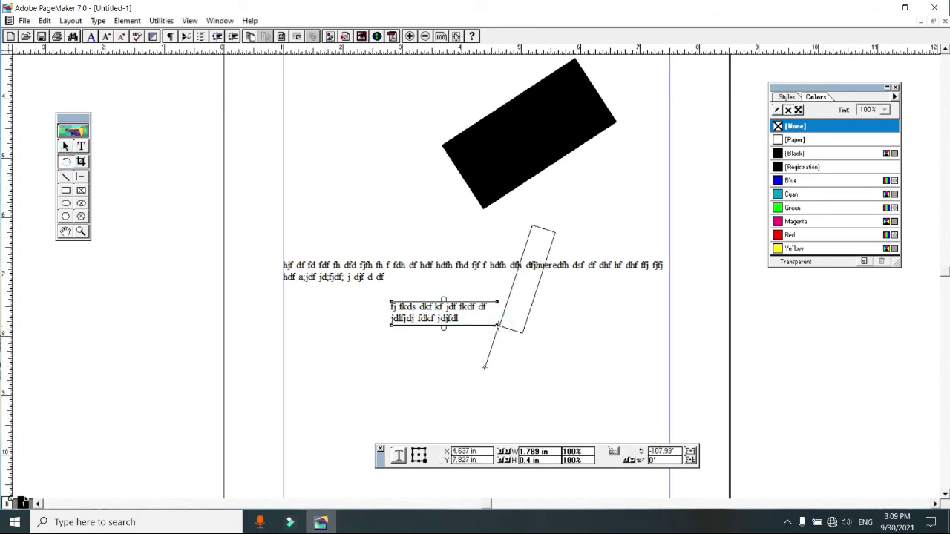
left_click(66, 146)
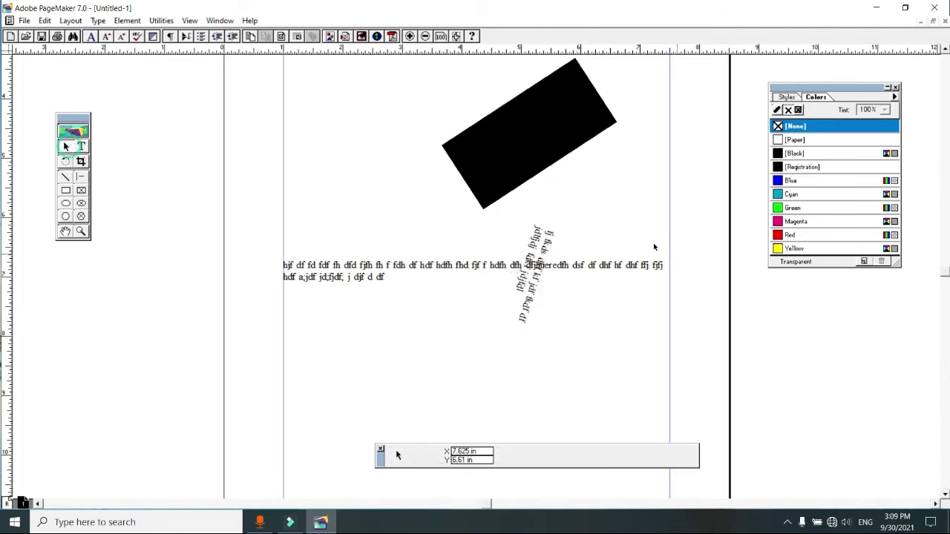
mouse_move(553, 233)
left_mouse_down()
mouse_move(607, 190)
mouse_move(674, 289)
left_mouse_up()
left_click_drag(586, 230, 448, 348)
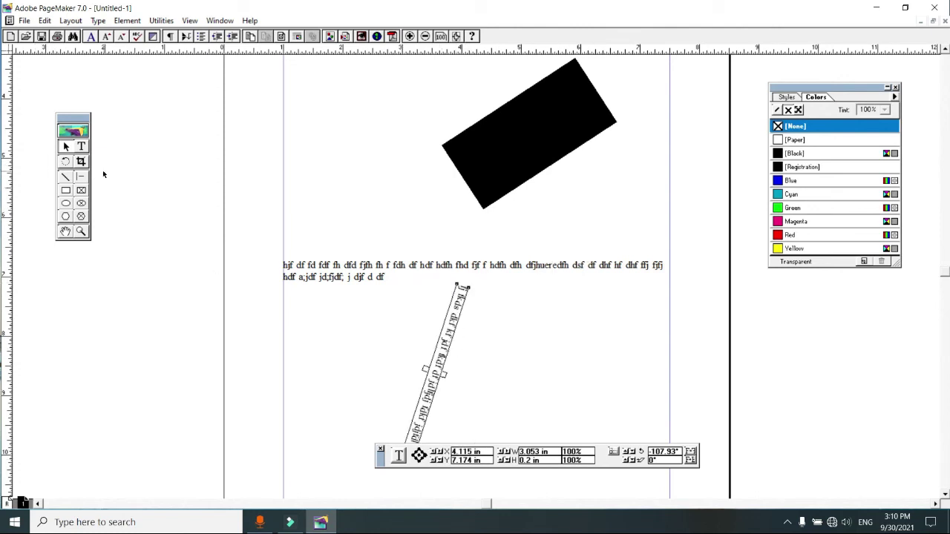
left_click(82, 162)
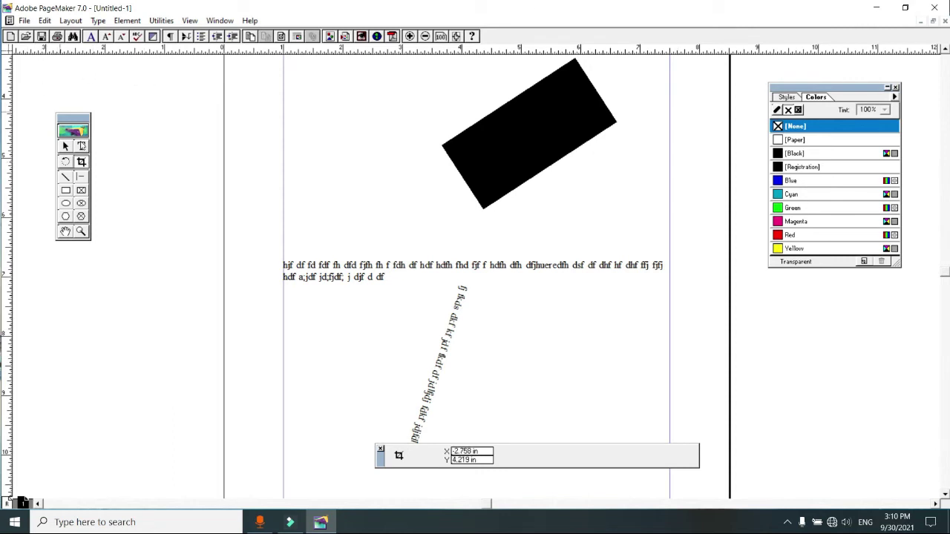
left_click(65, 147)
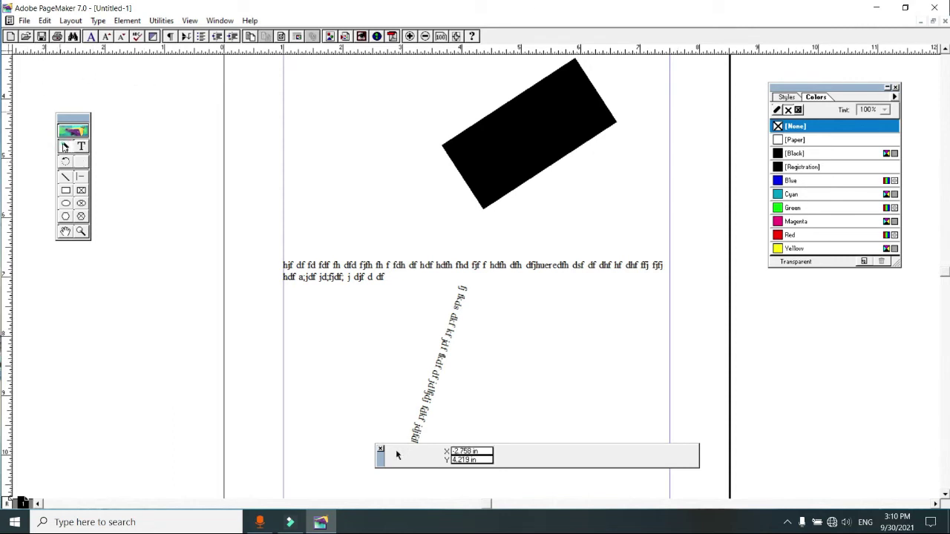
Step: Open File > Place and select the photo1 image file
left_click(24, 21)
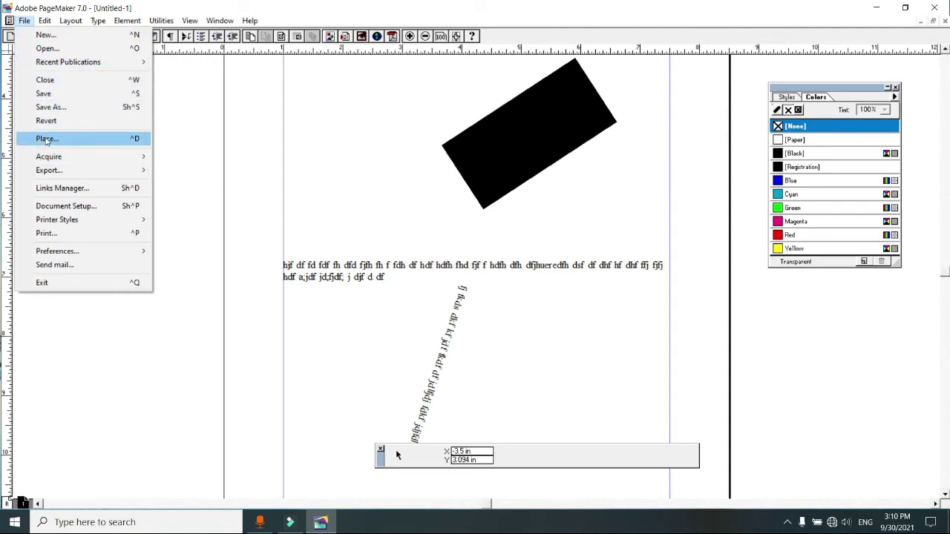
left_click(118, 143)
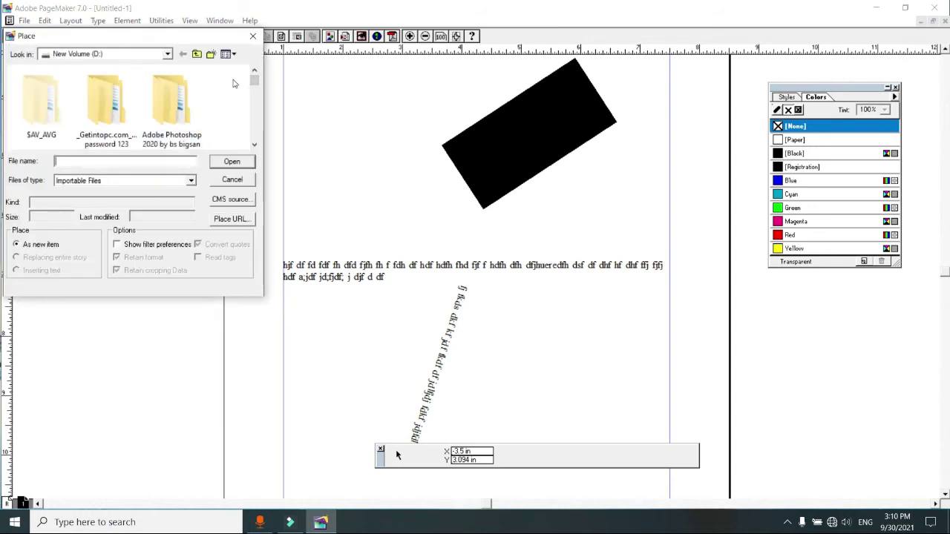
left_click_drag(254, 80, 254, 138)
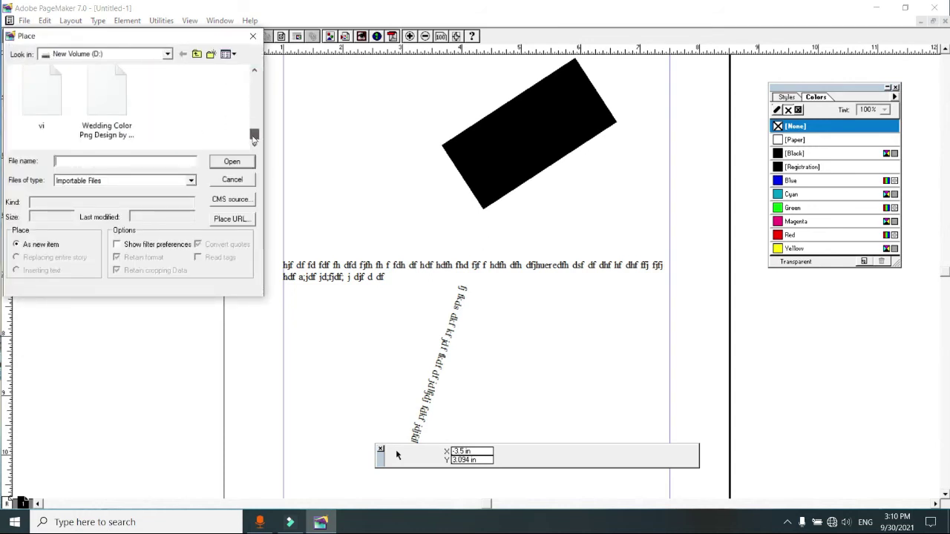
left_click(255, 71)
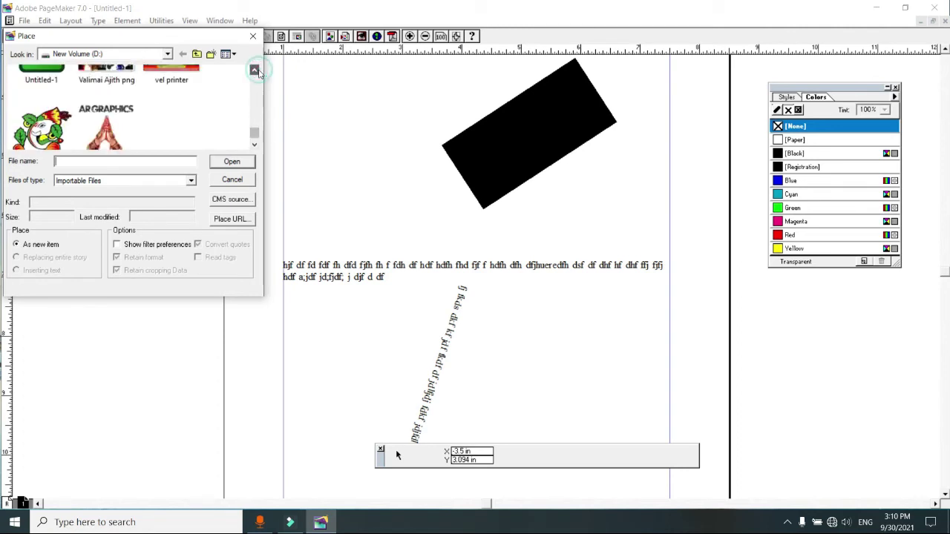
left_click(255, 71)
left_click(254, 71)
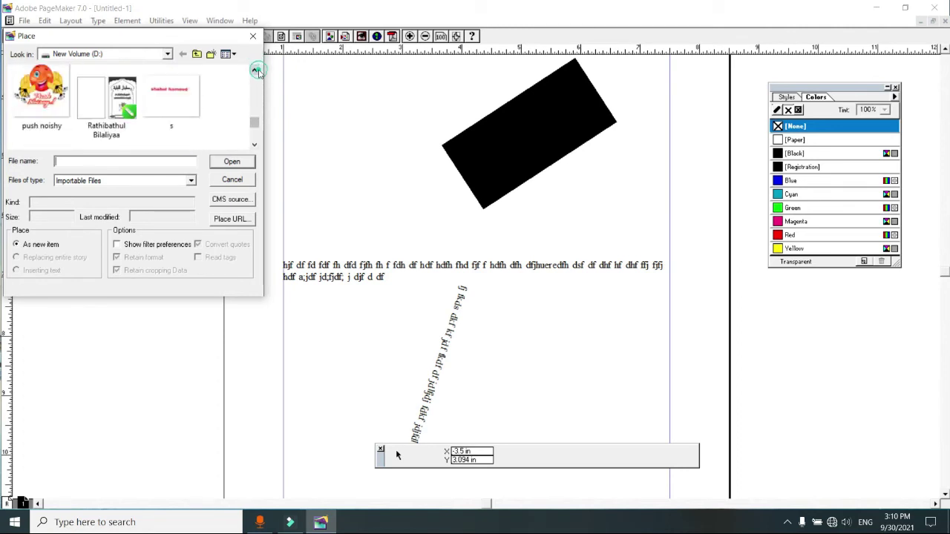
left_click(255, 71)
left_click(41, 127)
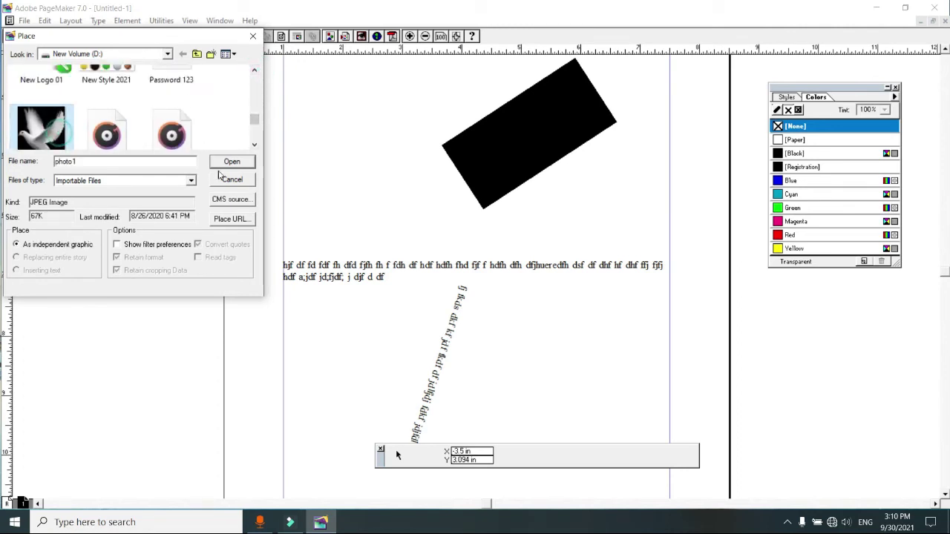
Step: Place photo1 as a roughly 1.602 by 1.649-inch frame left of the black rectangle
left_click_drag(164, 41, 496, 152)
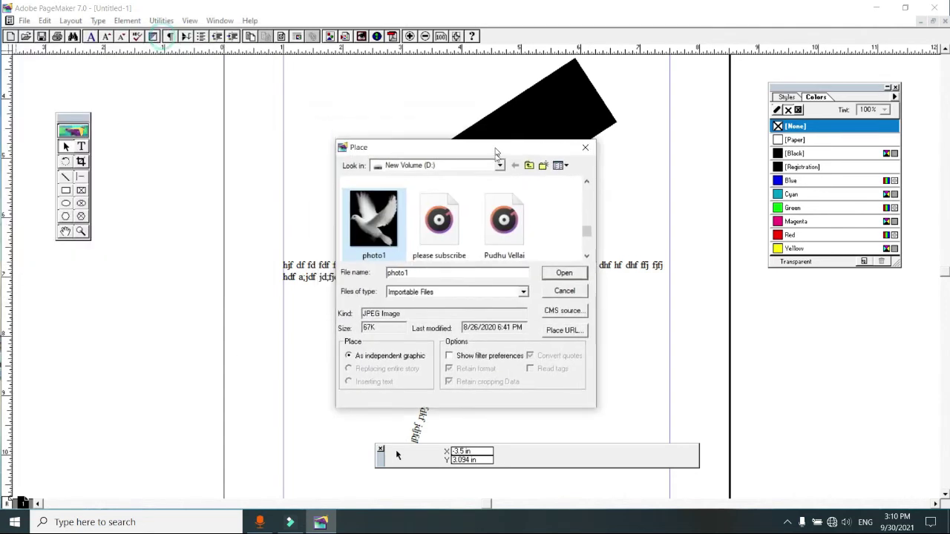
left_click(565, 273)
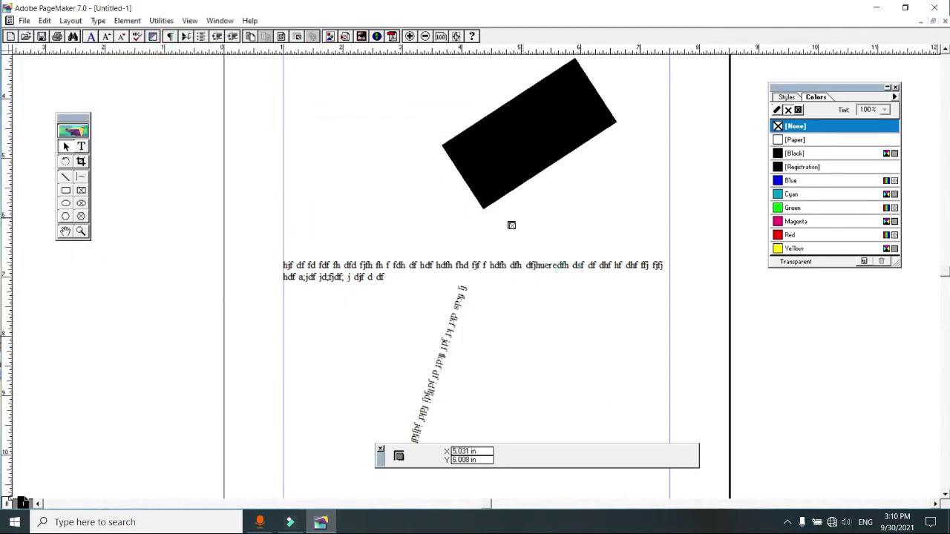
left_click_drag(306, 127, 401, 224)
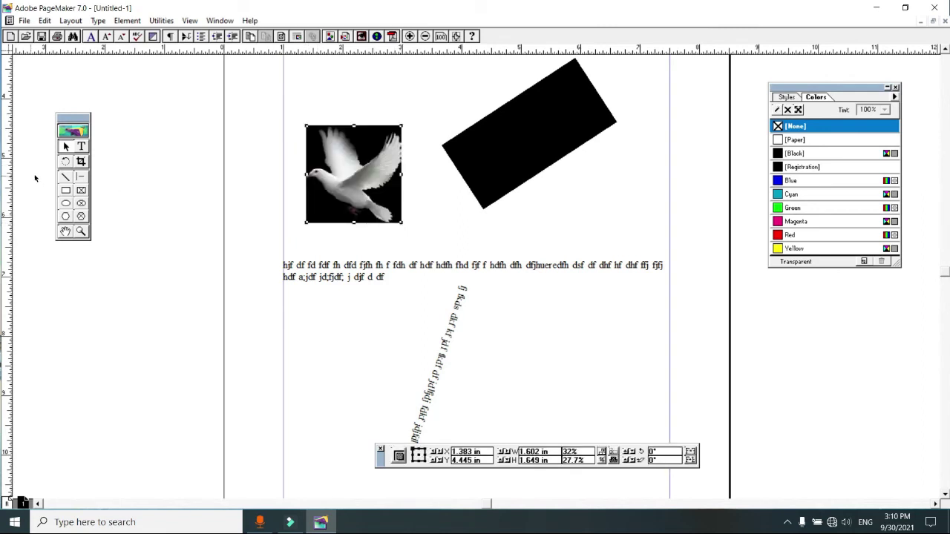
Step: Crop the dove photo's right and bottom edges and widen it into a landscape frame
left_click(142, 265)
left_click(82, 162)
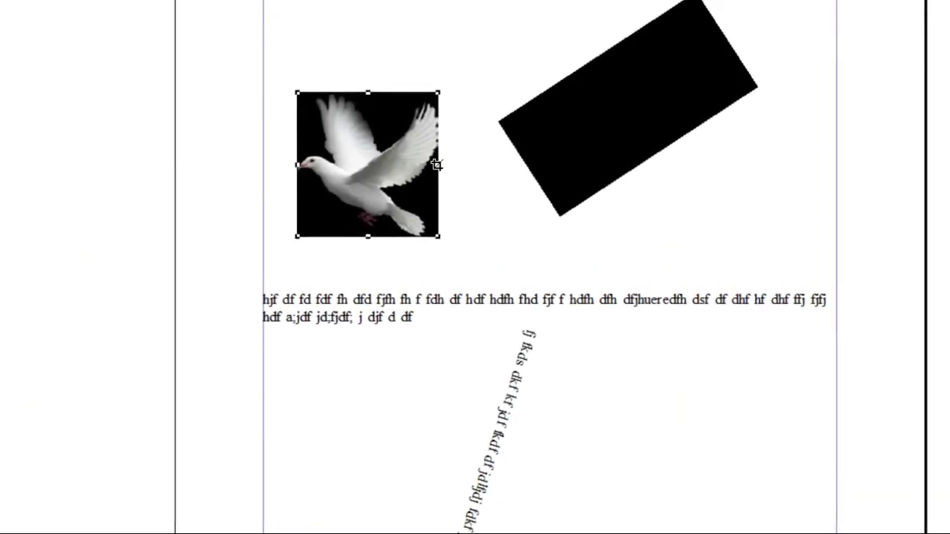
left_click_drag(437, 165, 391, 163)
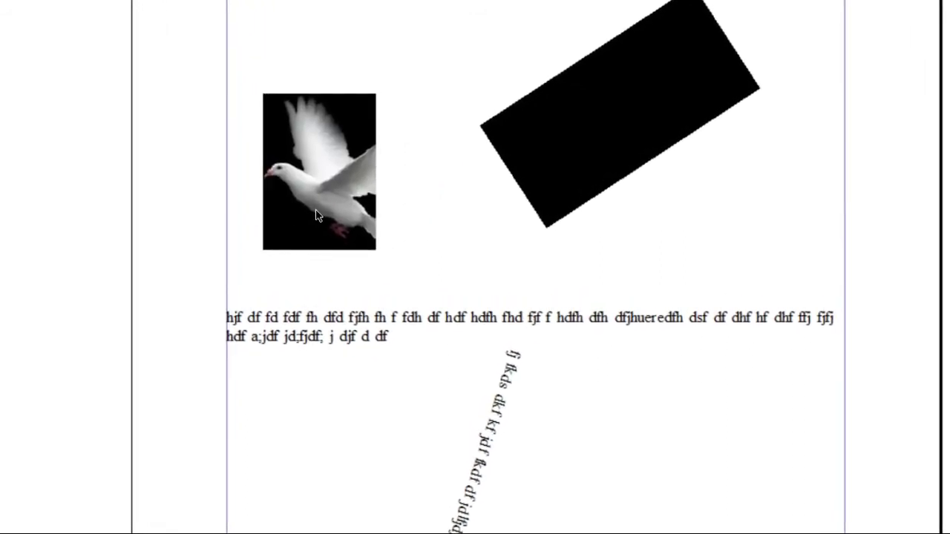
left_click(316, 215)
left_click_drag(373, 176, 399, 178)
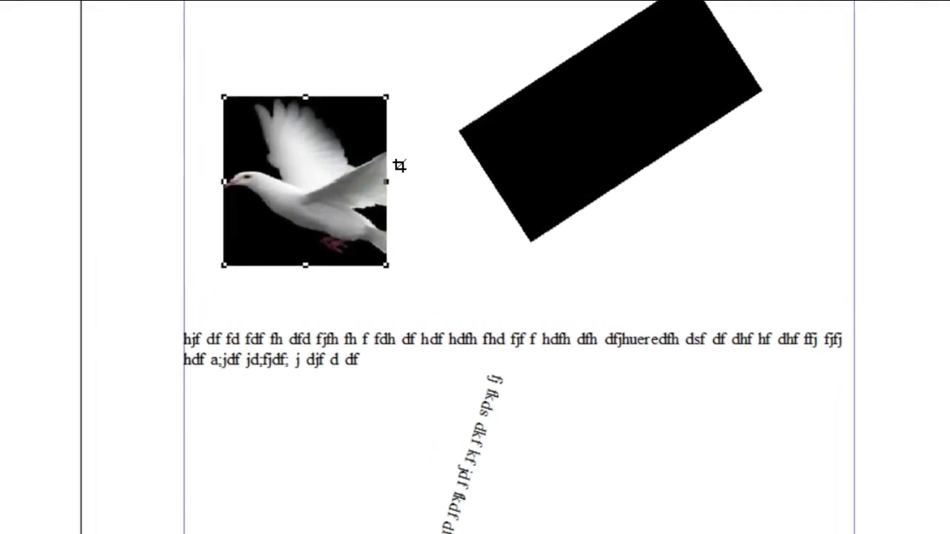
left_click_drag(386, 181, 450, 198)
left_click_drag(307, 276, 302, 244)
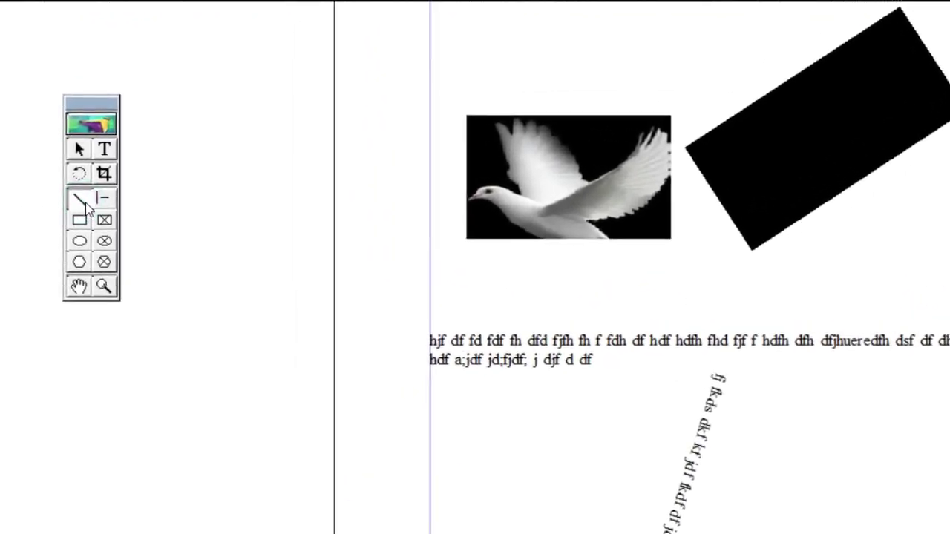
Step: Draw four crossing straight lines forming a star right of the rotated text
left_click(79, 199)
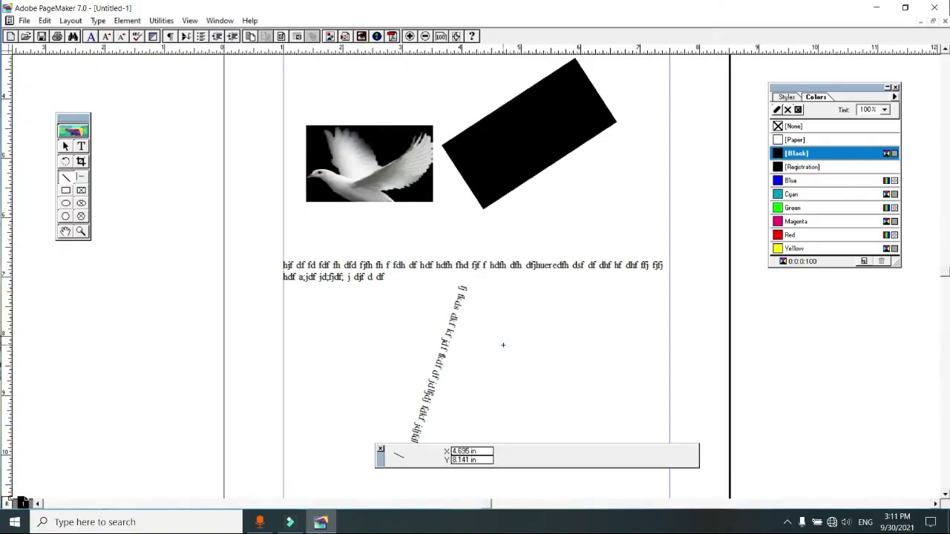
left_click_drag(504, 345, 624, 347)
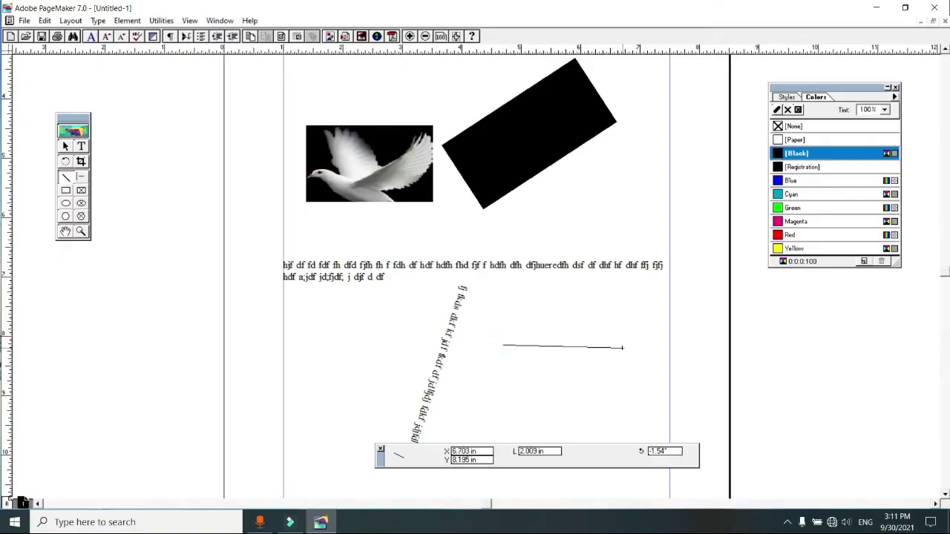
mouse_move(549, 373)
left_mouse_down()
mouse_move(587, 312)
mouse_move(594, 376)
left_mouse_up()
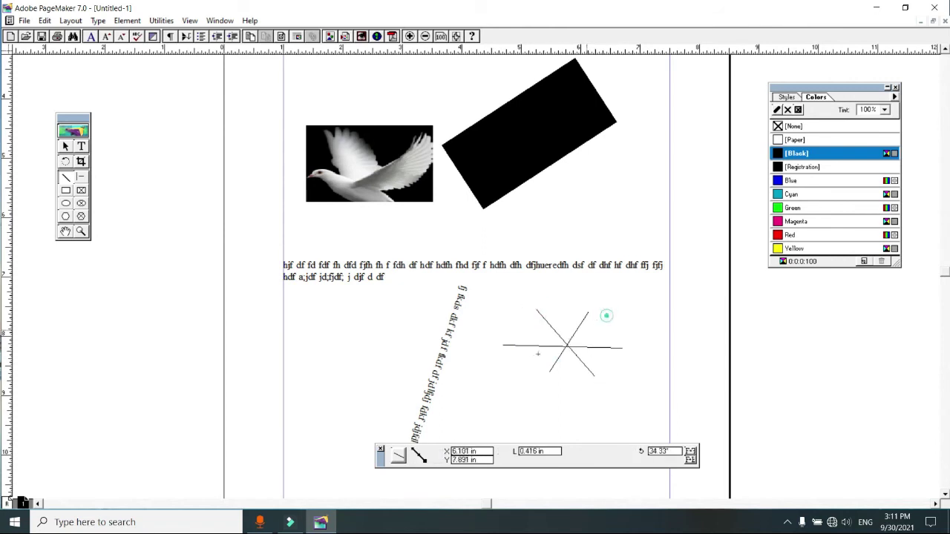
left_click_drag(607, 316, 524, 361)
mouse_move(519, 313)
left_mouse_down()
mouse_move(599, 376)
mouse_move(616, 331)
left_mouse_up()
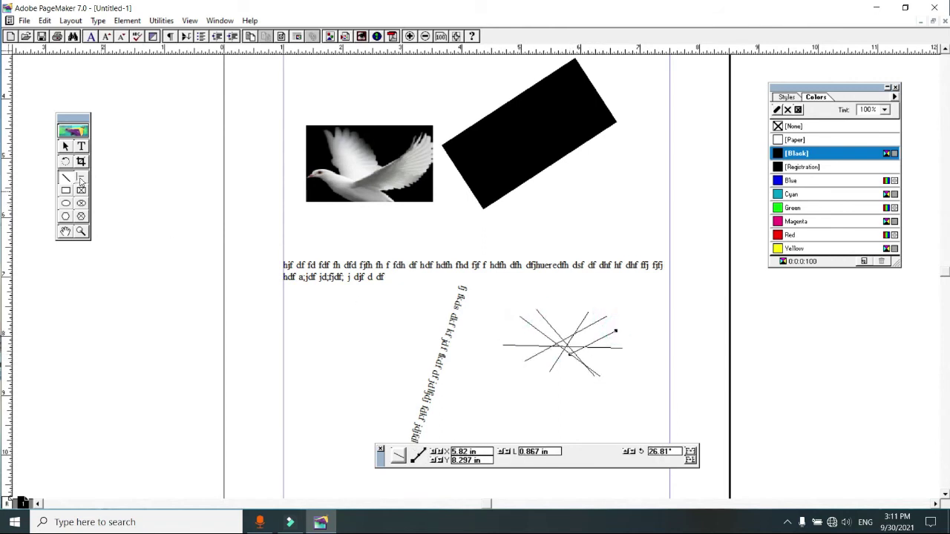
Step: Draw constrained horizontal, 45° and vertical lines crossing left of the rotated text
left_click(80, 178)
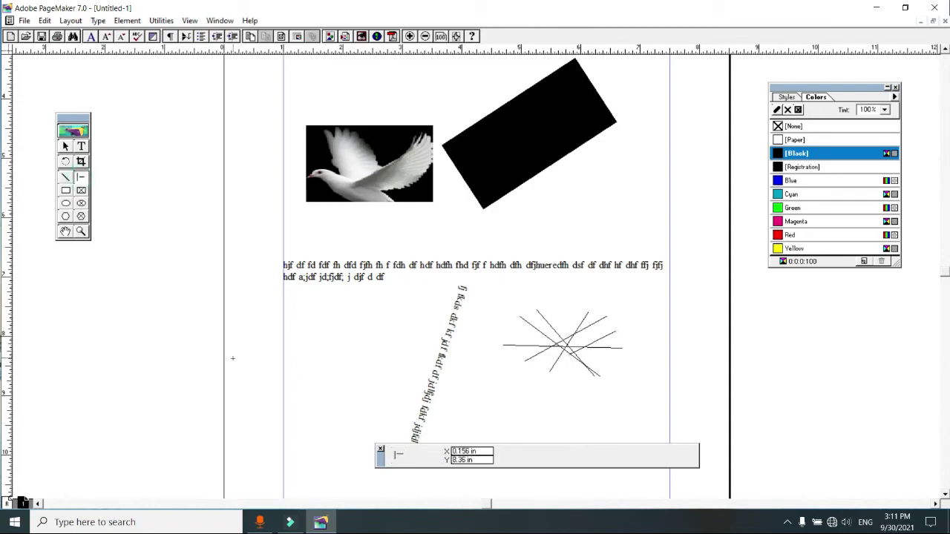
left_click_drag(243, 366, 395, 365)
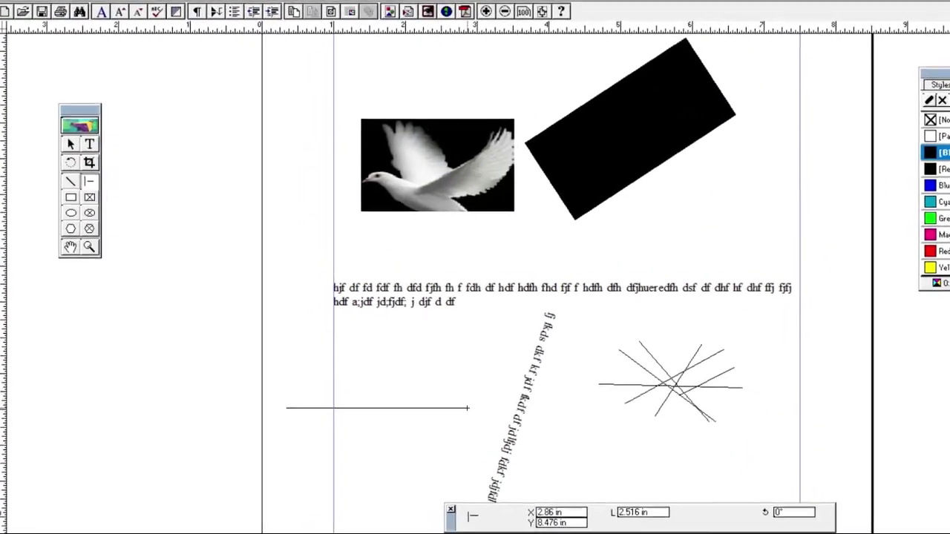
left_click_drag(269, 362, 332, 298)
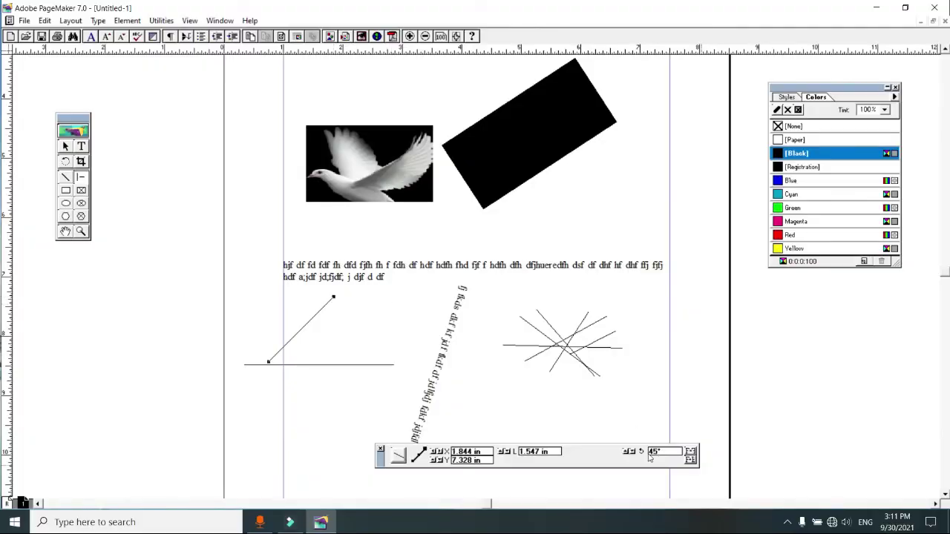
left_click_drag(315, 425, 316, 321)
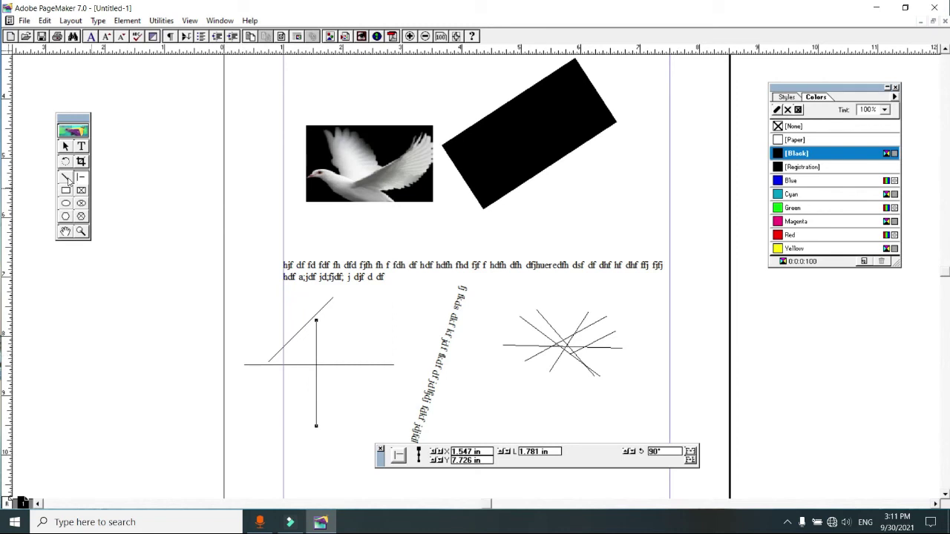
Step: Add a line at the page's far left and a 1.438 by 0.688-inch rectangle beside the black block
left_click(66, 178)
mouse_move(174, 324)
left_mouse_down()
mouse_move(261, 312)
mouse_move(217, 345)
mouse_move(225, 297)
left_mouse_up()
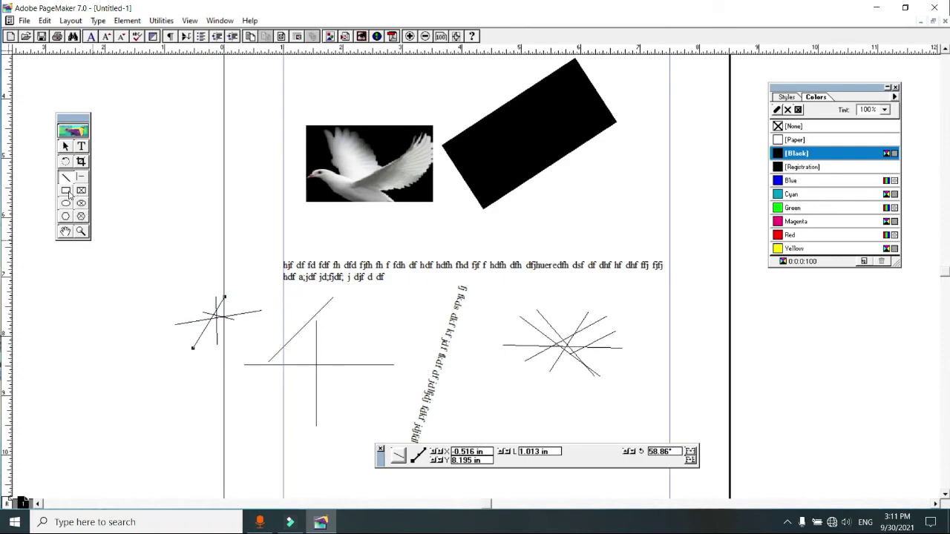
left_click(66, 191)
left_click_drag(553, 192, 624, 233)
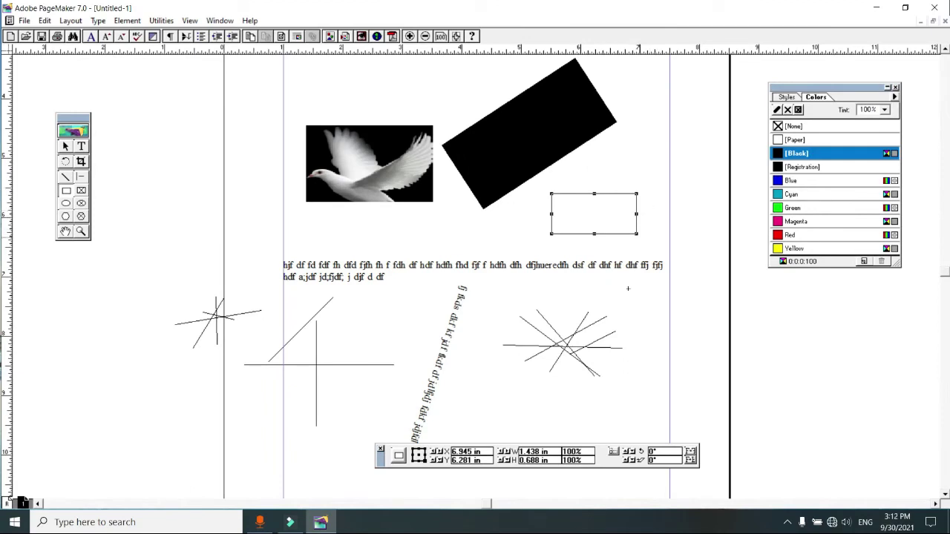
Step: Draw a long thin horizontal rectangle, a tall thin vertical one, and a 0.969-inch square moved lower
left_click_drag(145, 214, 288, 226)
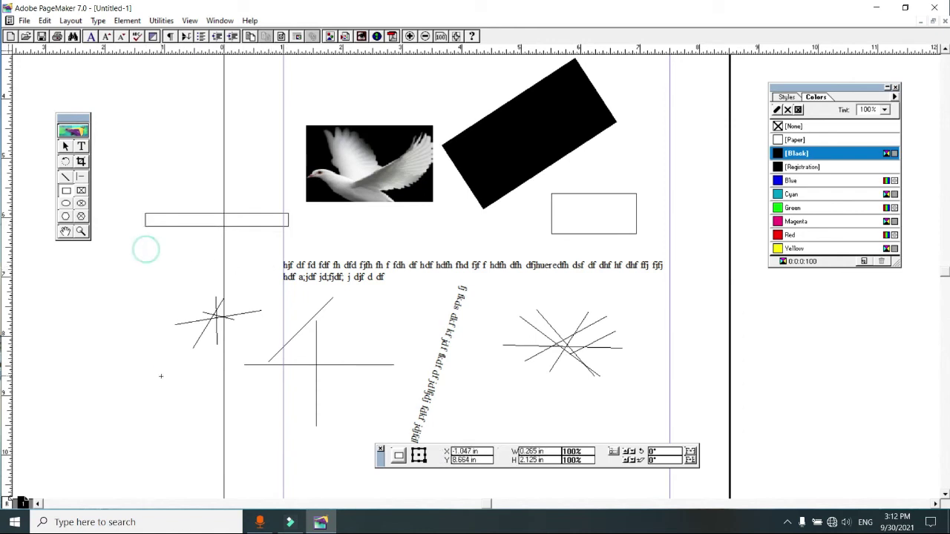
left_click_drag(146, 251, 161, 375)
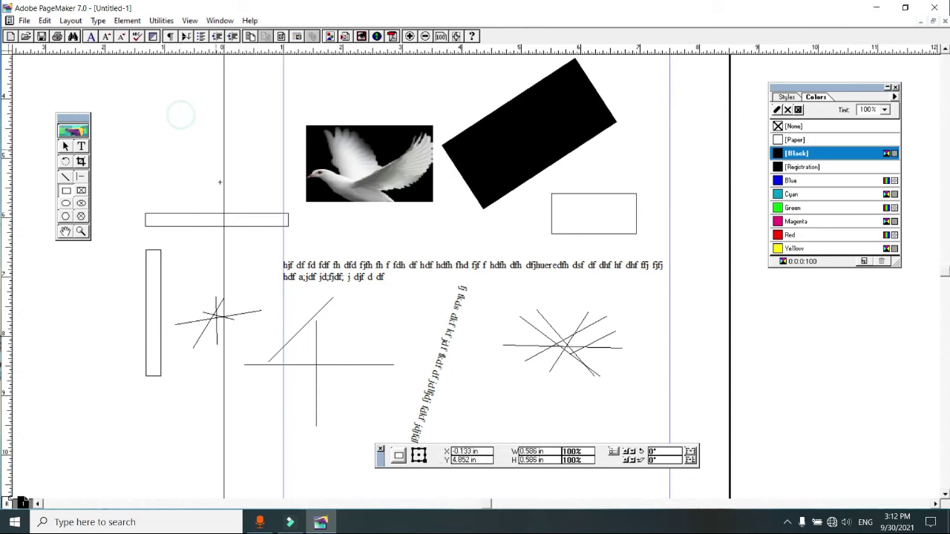
left_click_drag(180, 115, 238, 172)
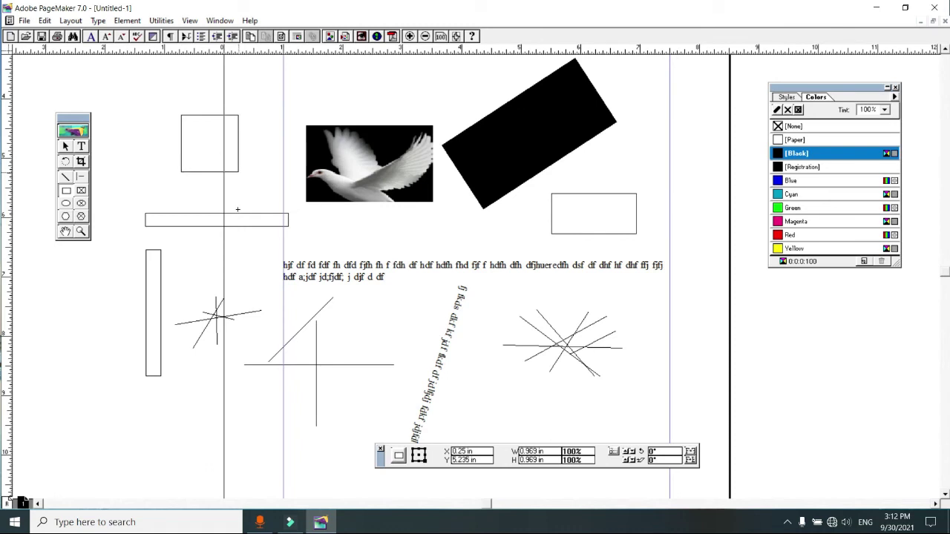
left_click(66, 146)
mouse_move(190, 117)
left_mouse_down()
mouse_move(606, 288)
mouse_move(453, 384)
left_mouse_up()
Step: Draw a 3.531 by 0.851-inch rectangle below the black square, then select the square
scroll(398, 455, "down", 3)
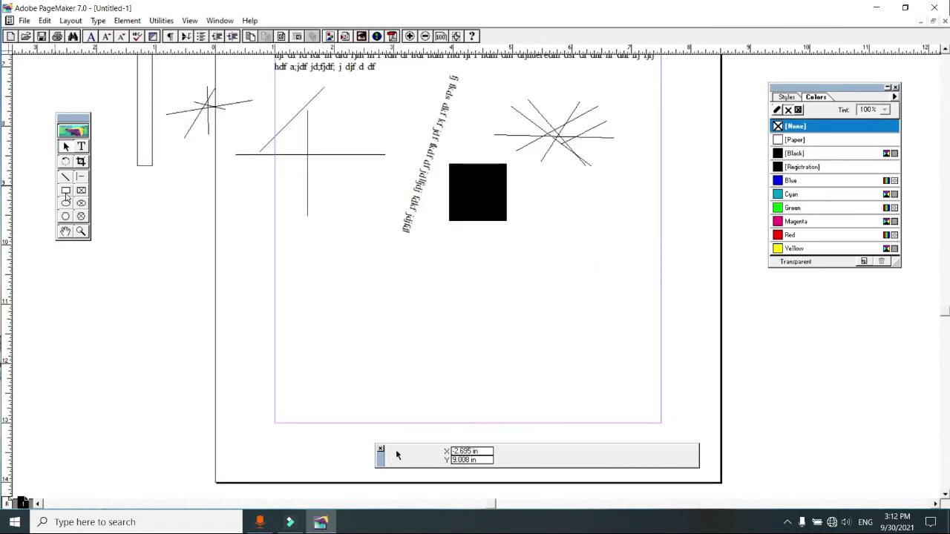
left_click(66, 192)
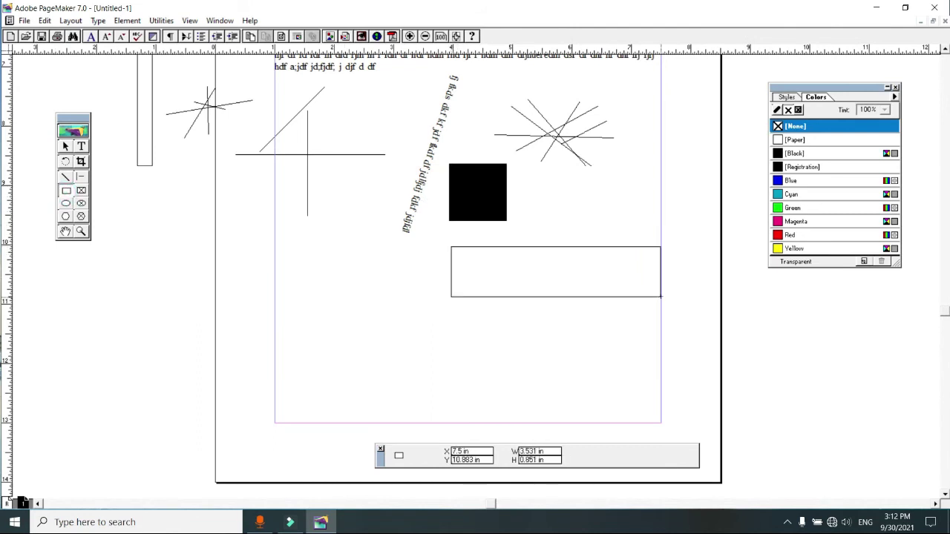
left_click_drag(450, 246, 647, 295)
left_click(65, 147)
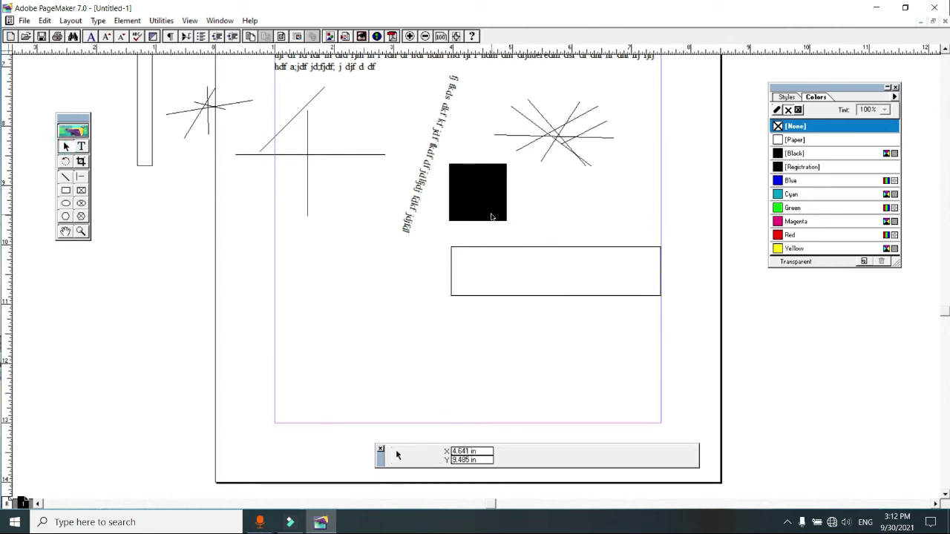
left_click(491, 216)
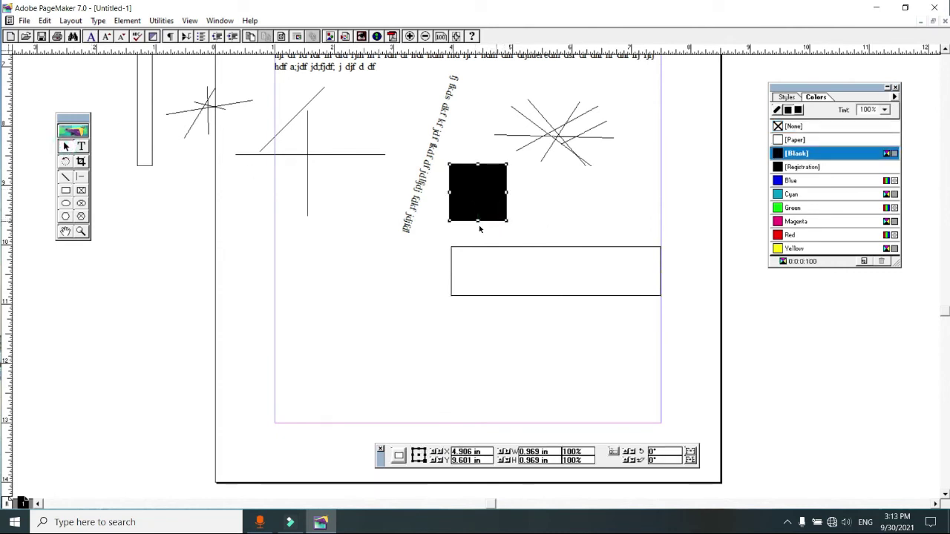
Step: Draw a wide flat ellipse, a tall oval and a 1.281-inch circle below the rectangles
left_click(66, 206)
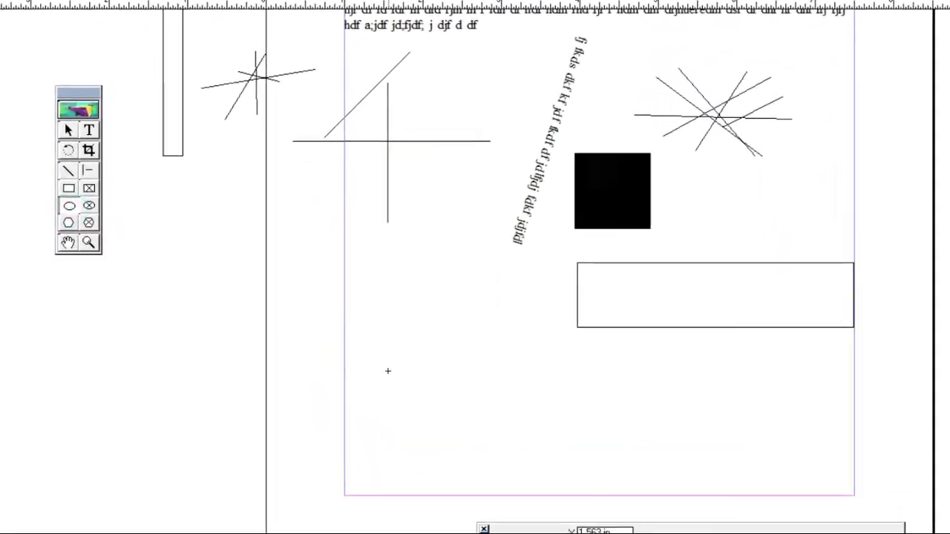
left_click_drag(301, 275, 426, 312)
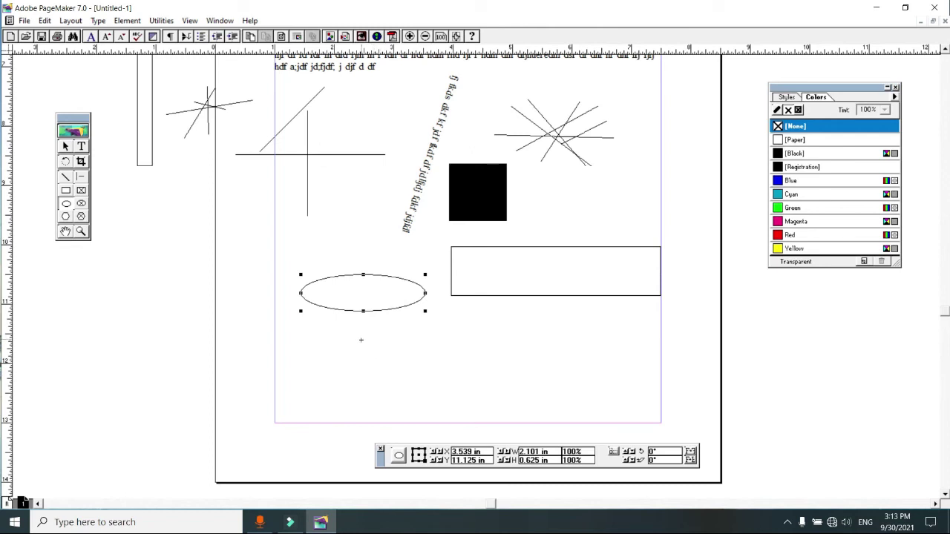
left_click_drag(351, 328, 417, 408)
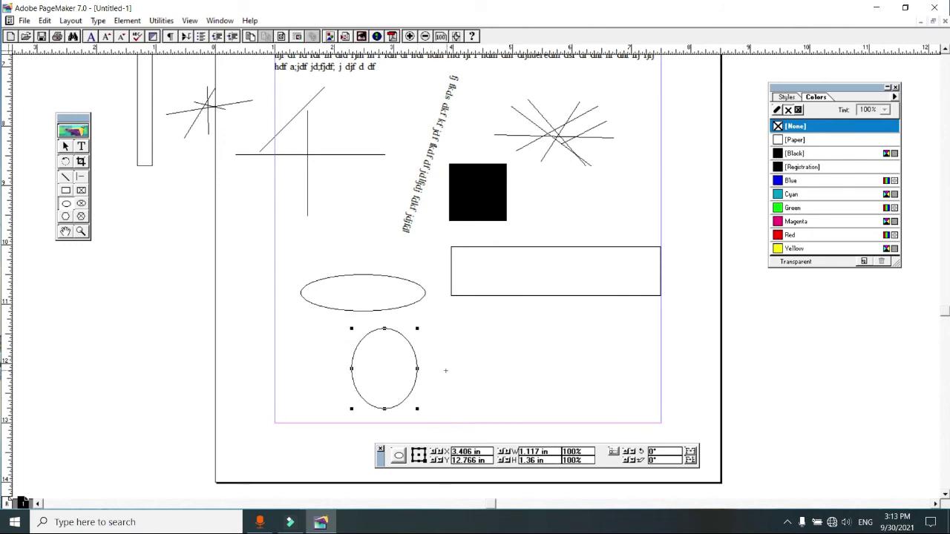
left_click_drag(451, 331, 527, 407)
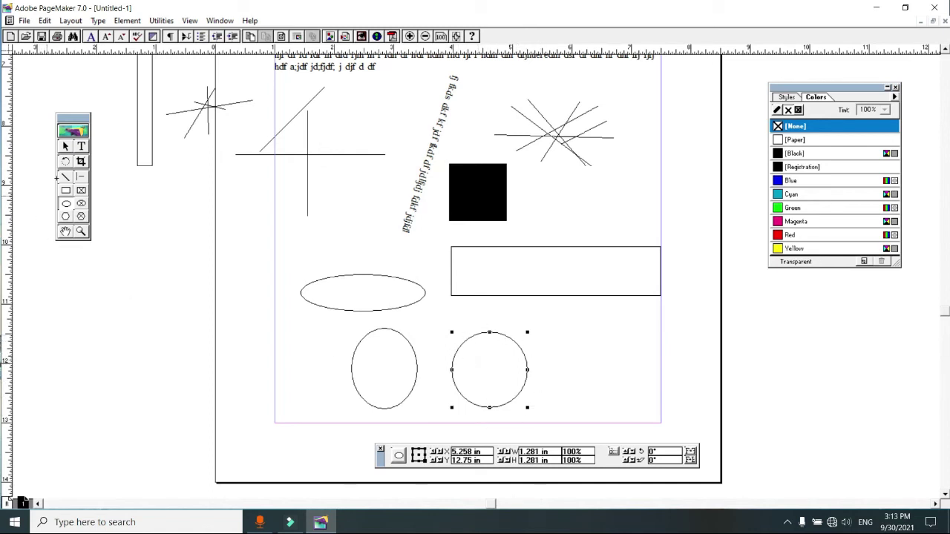
left_click(66, 146)
left_click(469, 338)
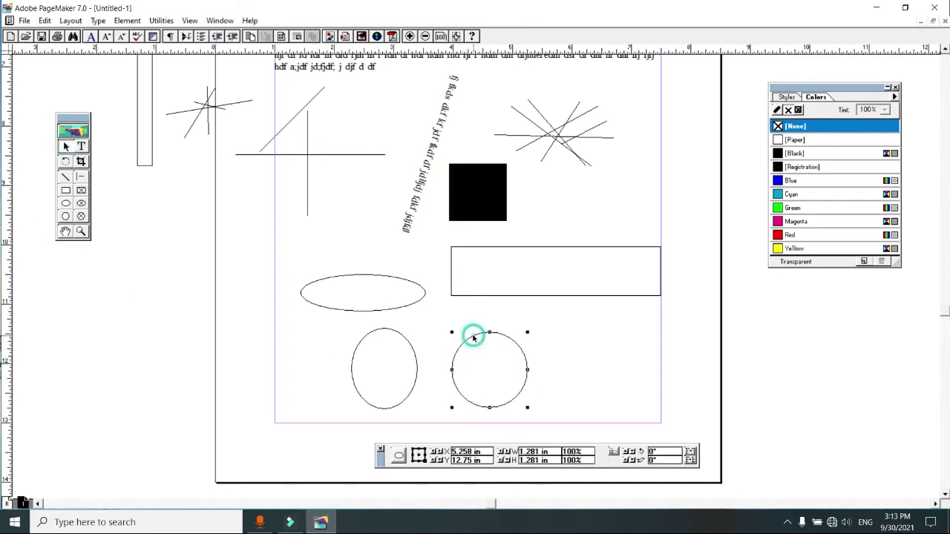
Step: Draw a hexagon left of the page, then set the polygon to 14 sides with 31% star inset
left_click(66, 218)
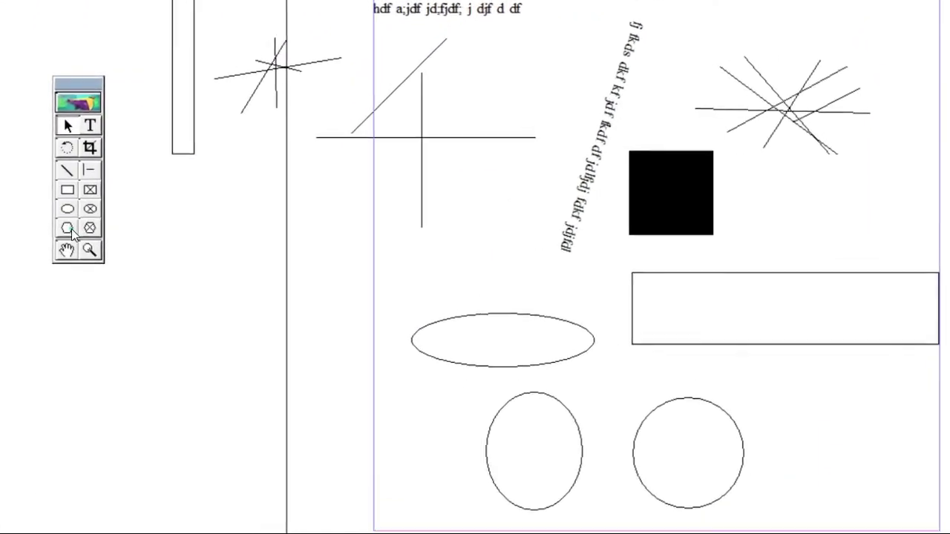
left_click_drag(148, 282, 240, 363)
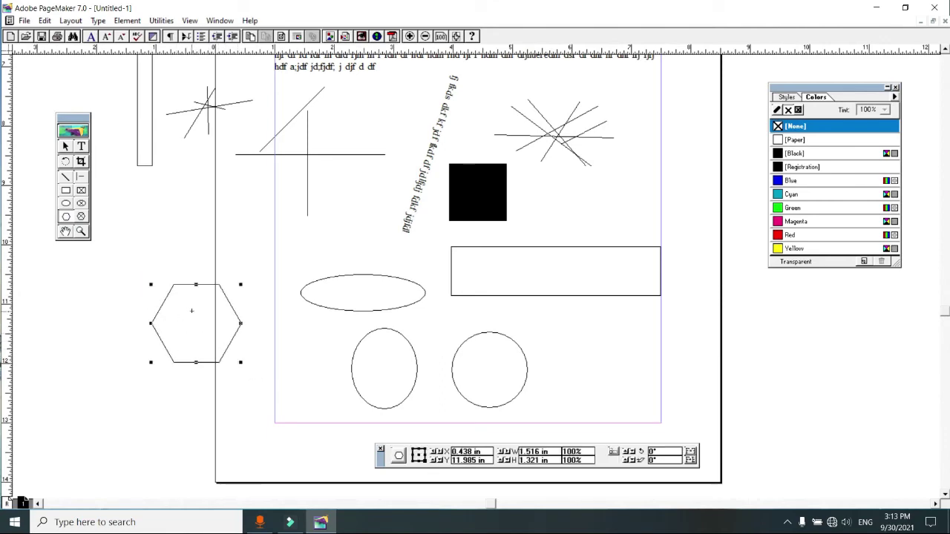
double_click(66, 218)
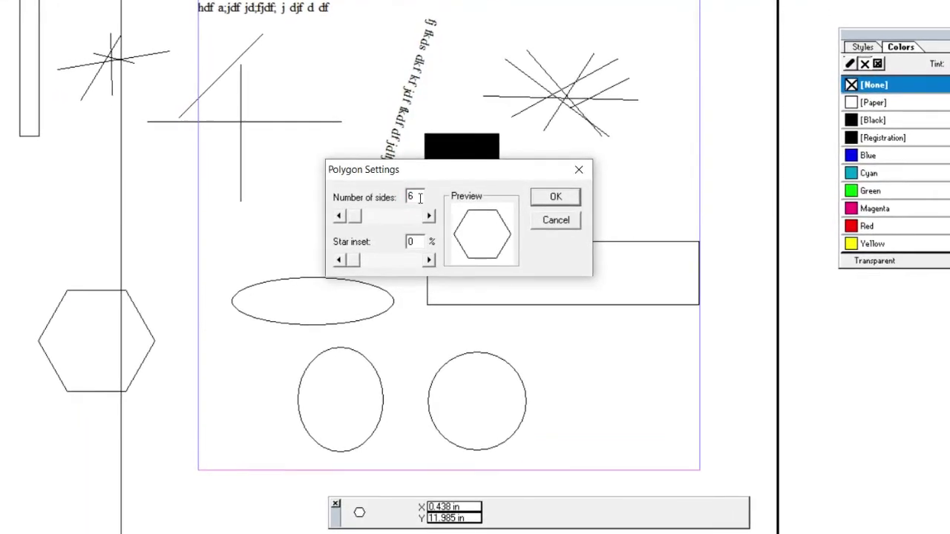
double_click(413, 197)
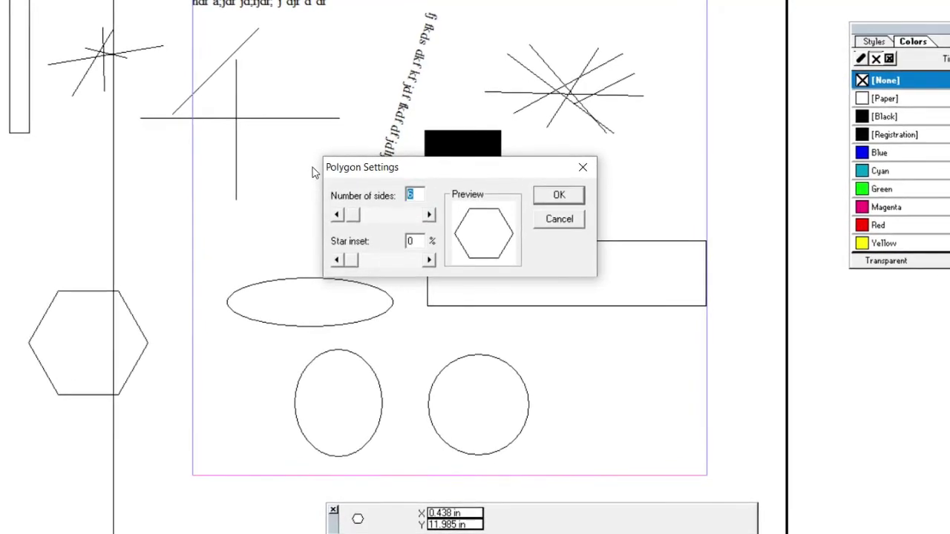
type("10")
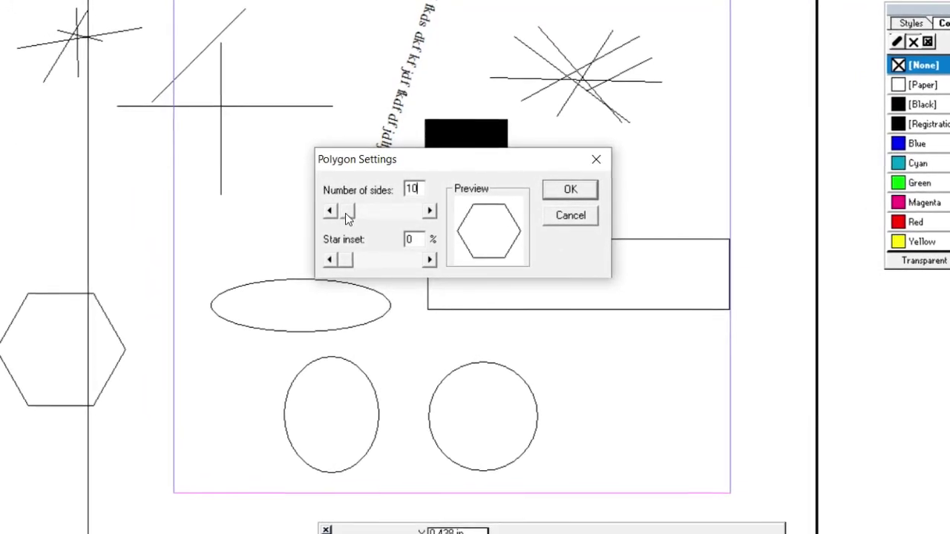
left_click_drag(347, 215, 347, 211)
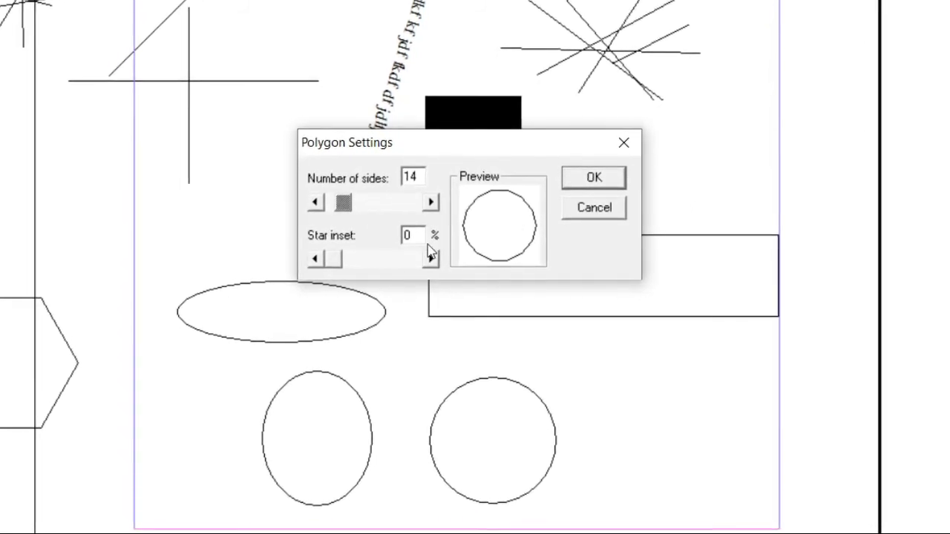
left_click(334, 261)
mouse_move(333, 263)
left_mouse_down()
mouse_move(371, 274)
mouse_move(363, 279)
mouse_move(392, 275)
mouse_move(353, 271)
left_mouse_up()
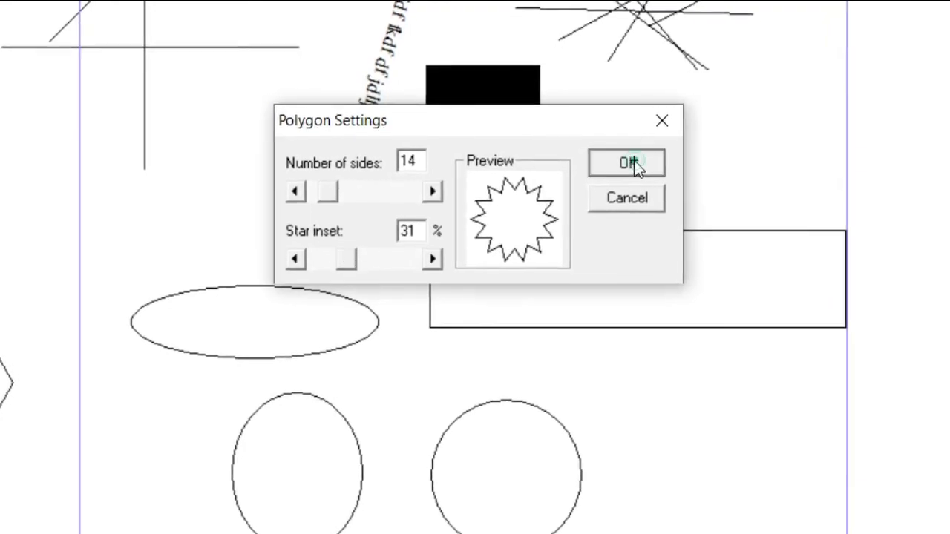
left_click(634, 168)
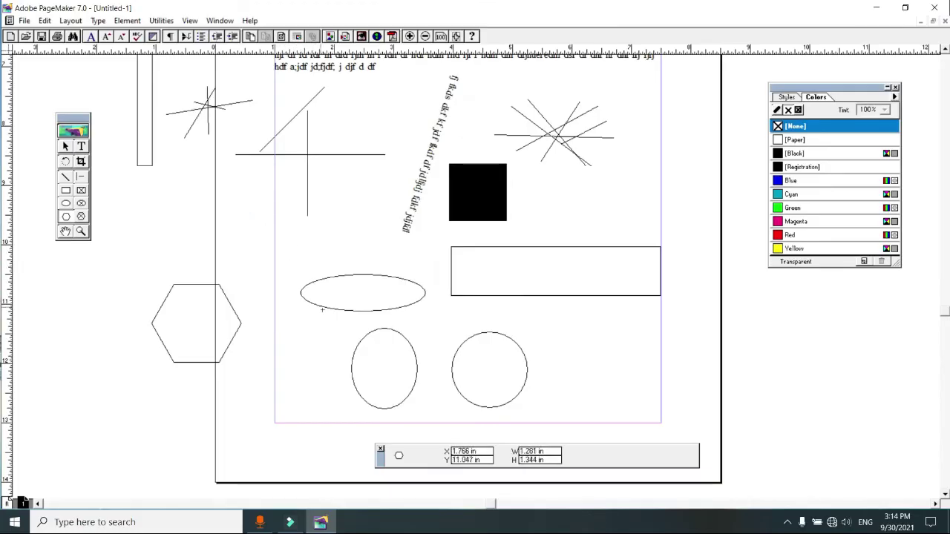
Step: Draw the 14-pointed star overlapping the wide ellipse and deselect it
left_click_drag(244, 227, 332, 320)
left_click(66, 146)
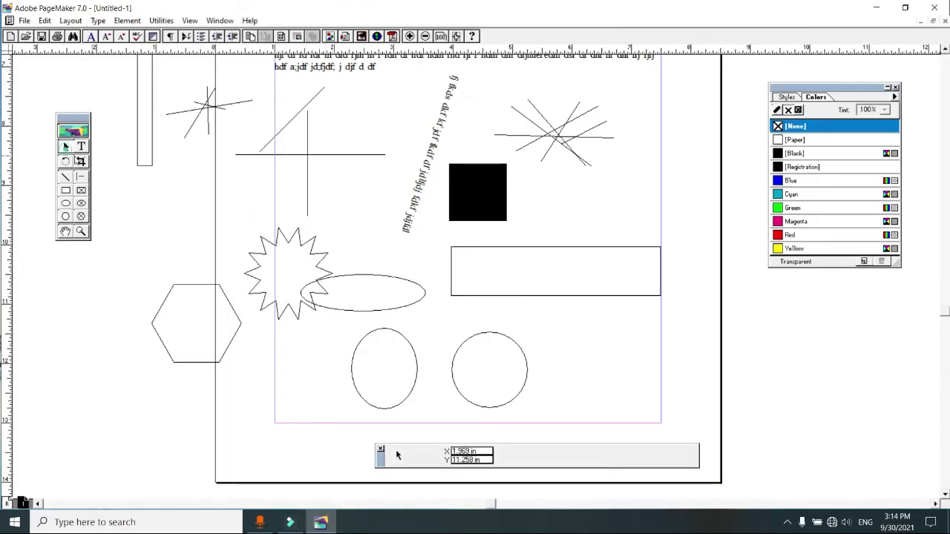
left_click(294, 238)
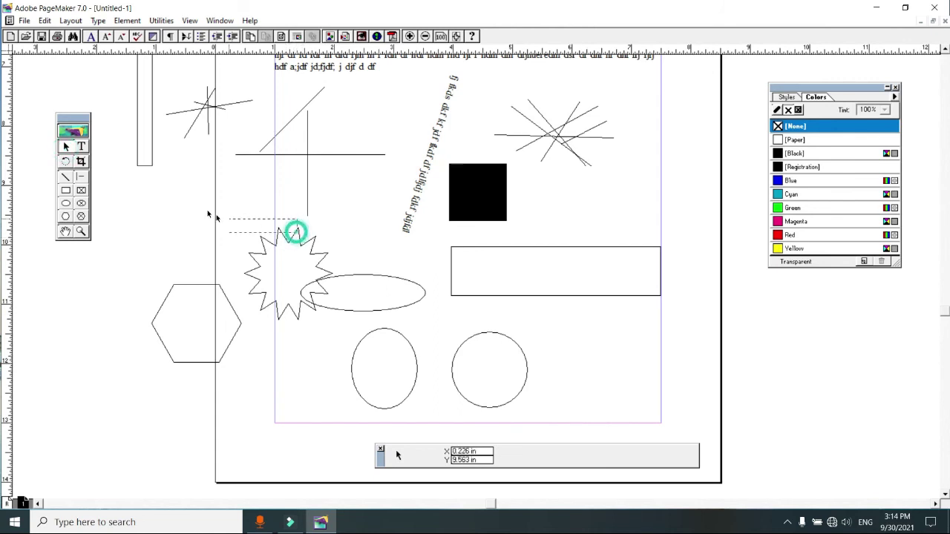
Step: Move the star above the hexagon, then pan the view toward the page top
left_click(264, 242)
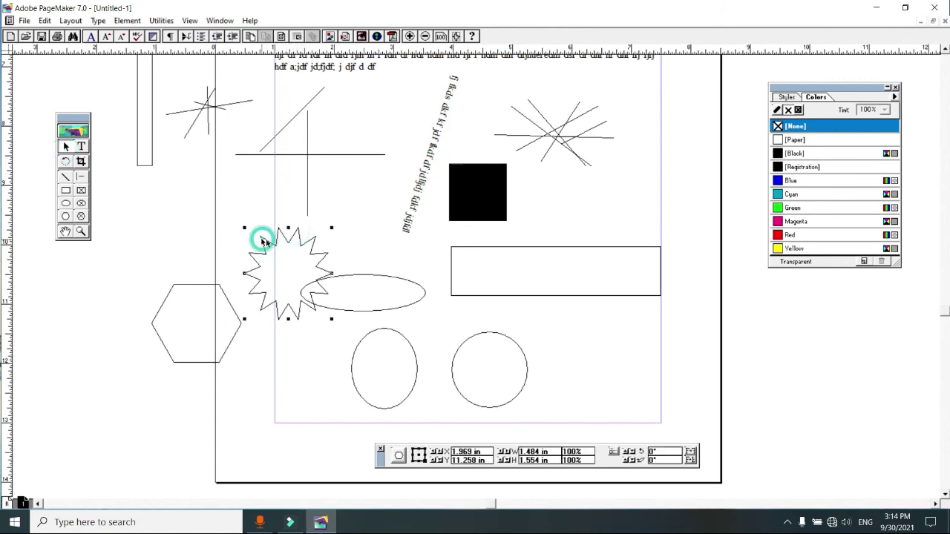
left_click_drag(264, 242, 200, 187)
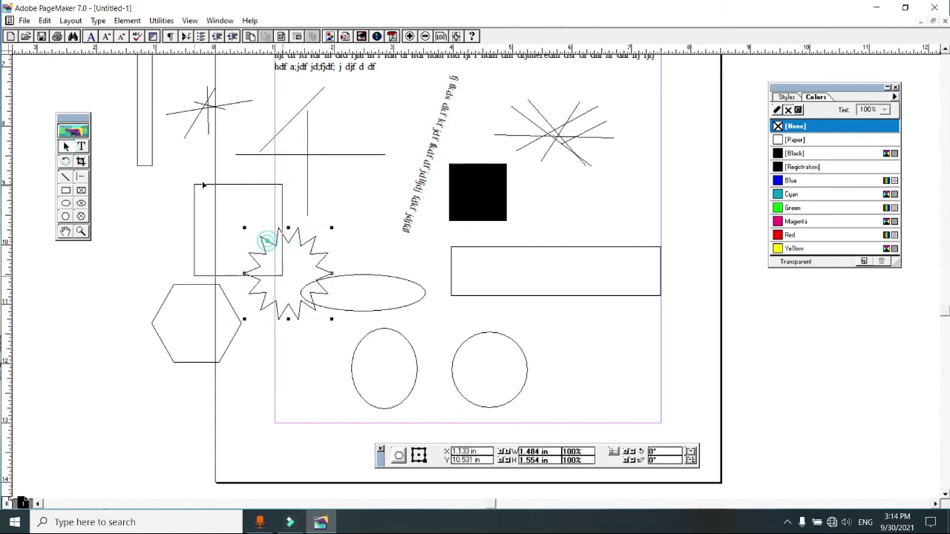
left_click(65, 231)
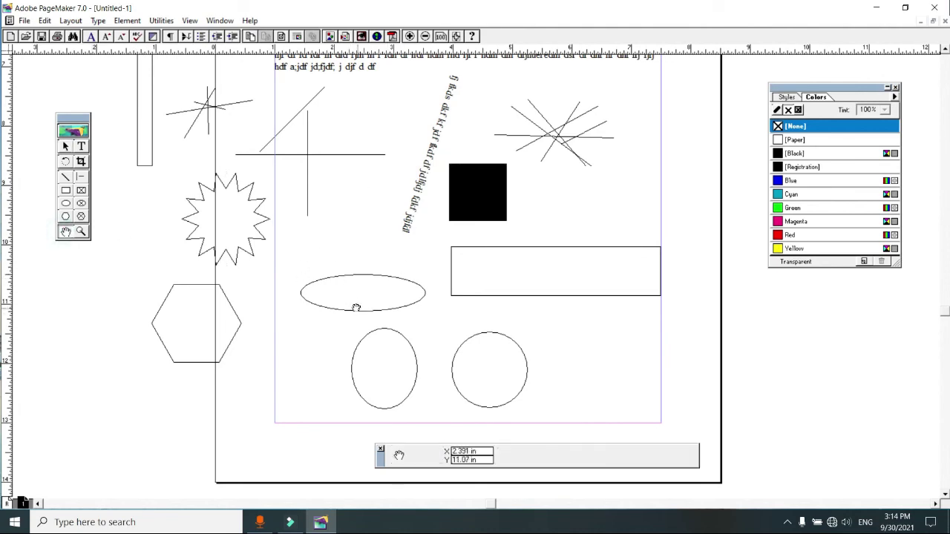
left_click_drag(354, 306, 357, 419)
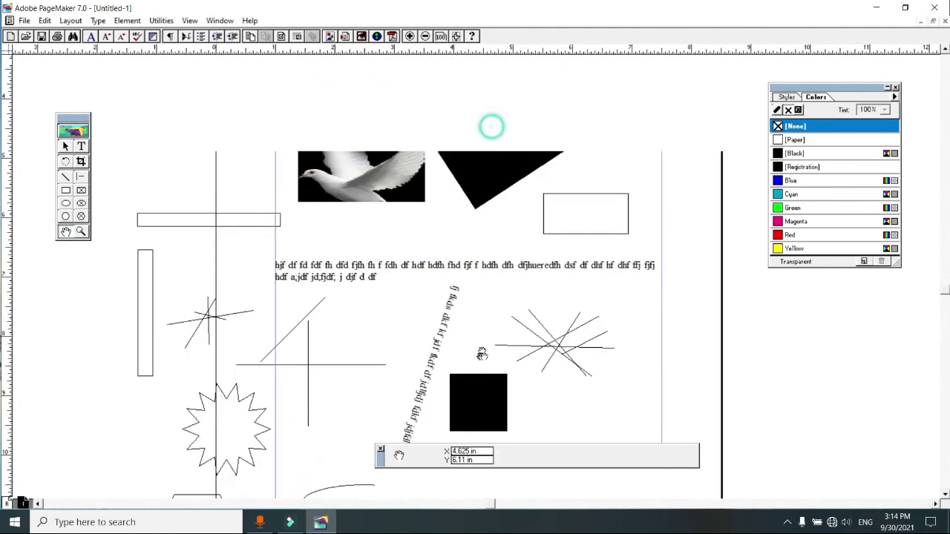
left_click_drag(491, 126, 492, 201)
mouse_move(403, 276)
left_mouse_down()
mouse_move(585, 311)
mouse_move(325, 304)
left_mouse_up()
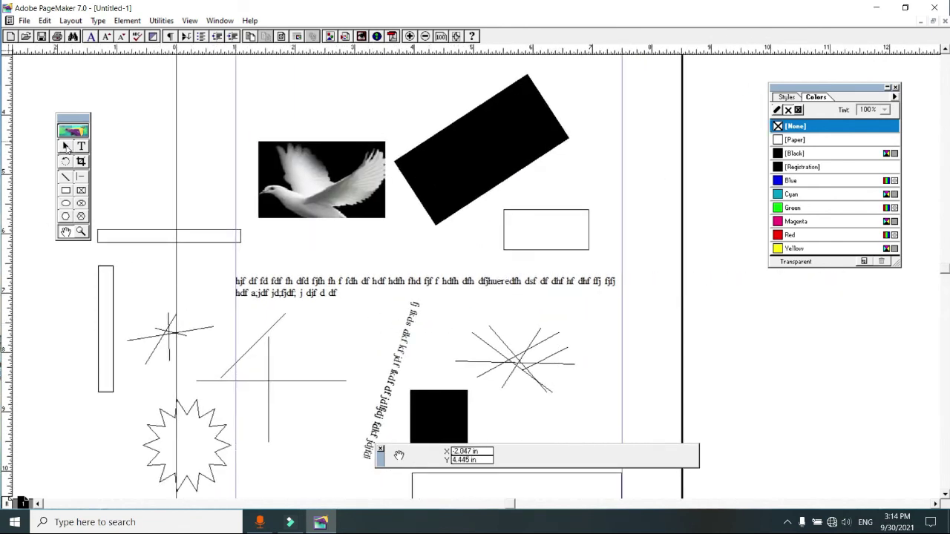
Step: Pan down until the lower shapes, star and hexagon are visible
left_click(66, 147)
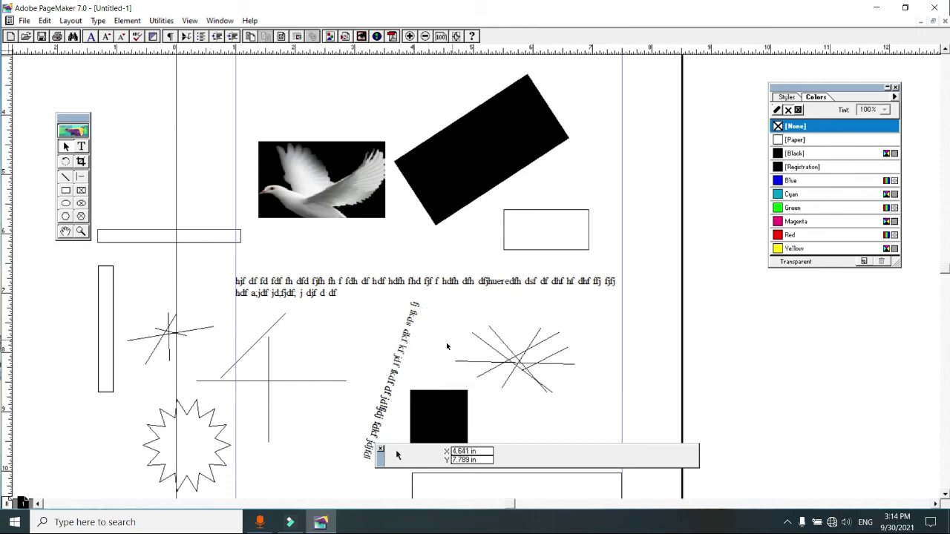
mouse_move(327, 314)
left_mouse_down()
mouse_move(324, 357)
mouse_move(74, 349)
left_mouse_up()
mouse_move(441, 123)
left_mouse_down()
mouse_move(445, 325)
mouse_move(449, 44)
left_mouse_up()
left_click_drag(515, 318, 575, 207)
left_click_drag(557, 348, 558, 289)
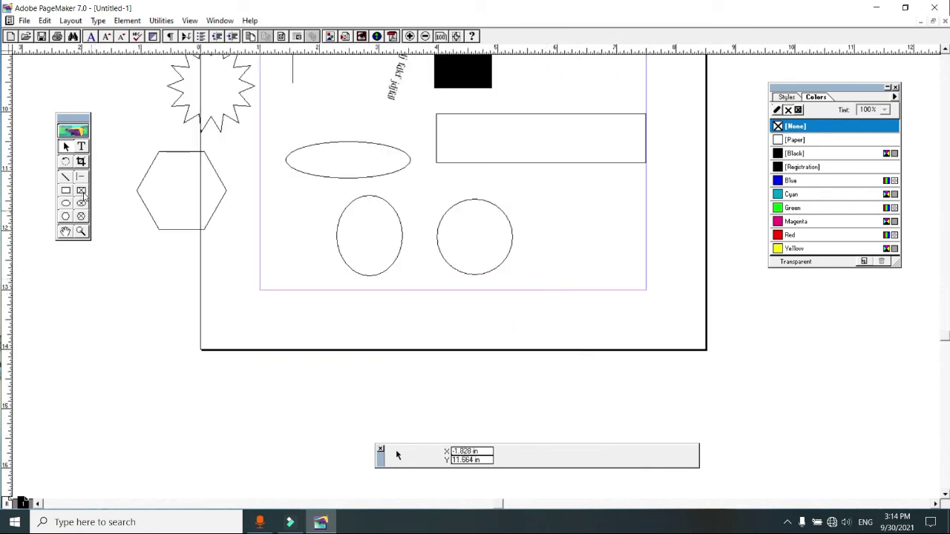
Step: Draw a rectangular frame right of the circles and type 'dggdgfgfgfgfgf' in it
left_click(82, 190)
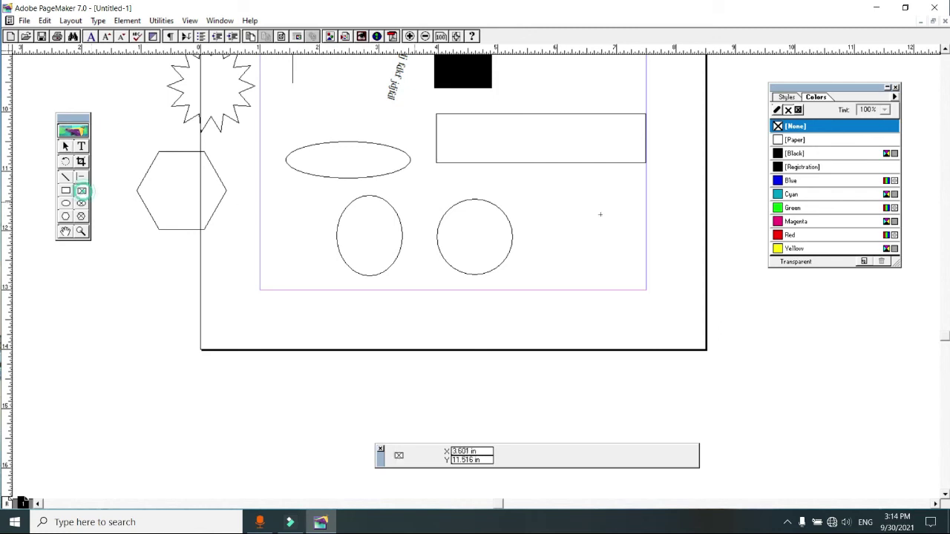
left_click_drag(549, 201, 672, 274)
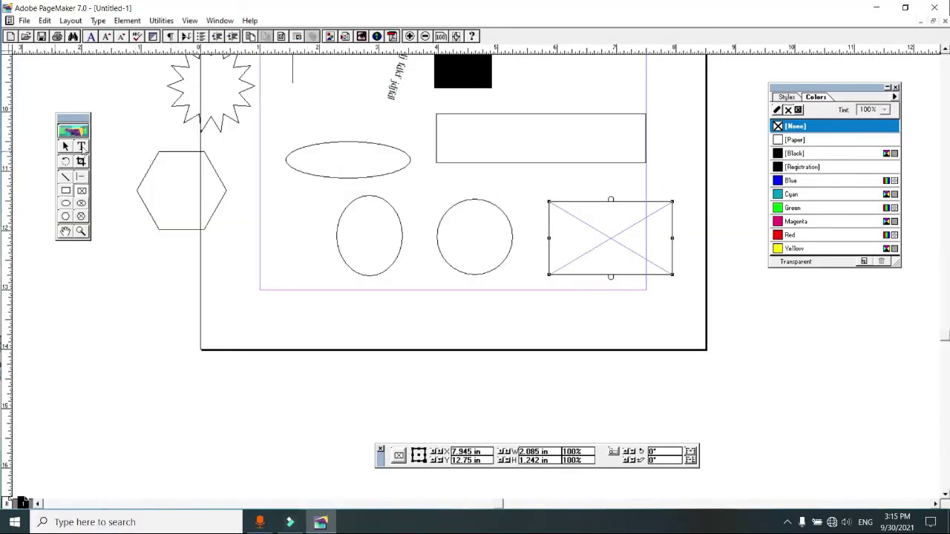
left_click(81, 146)
left_click(614, 227)
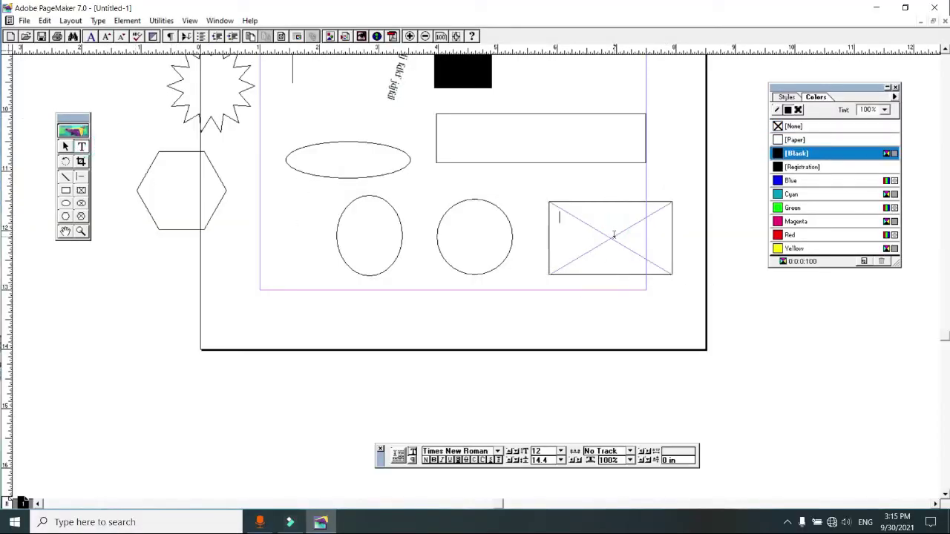
type("dggdgfgfgf")
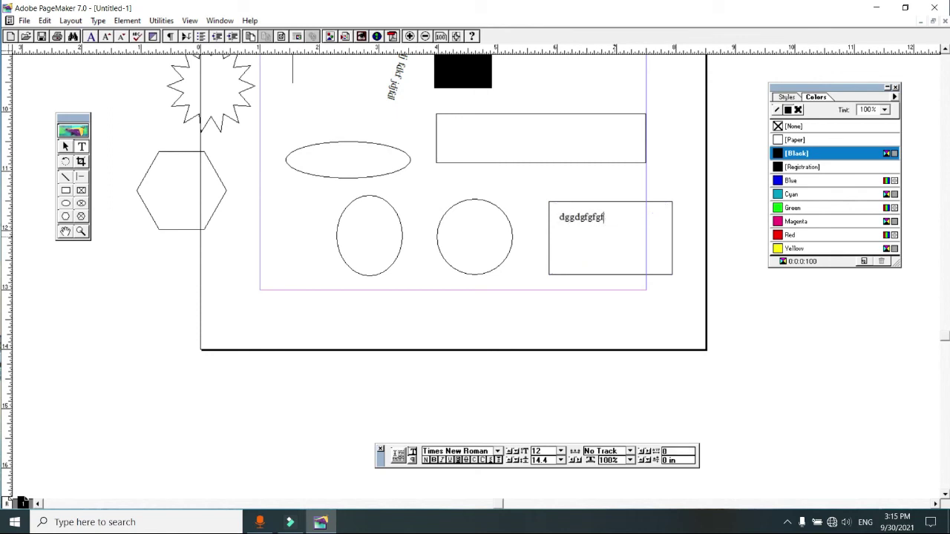
type("gfgf")
Step: Nudge the text frame slightly lower
left_click(64, 147)
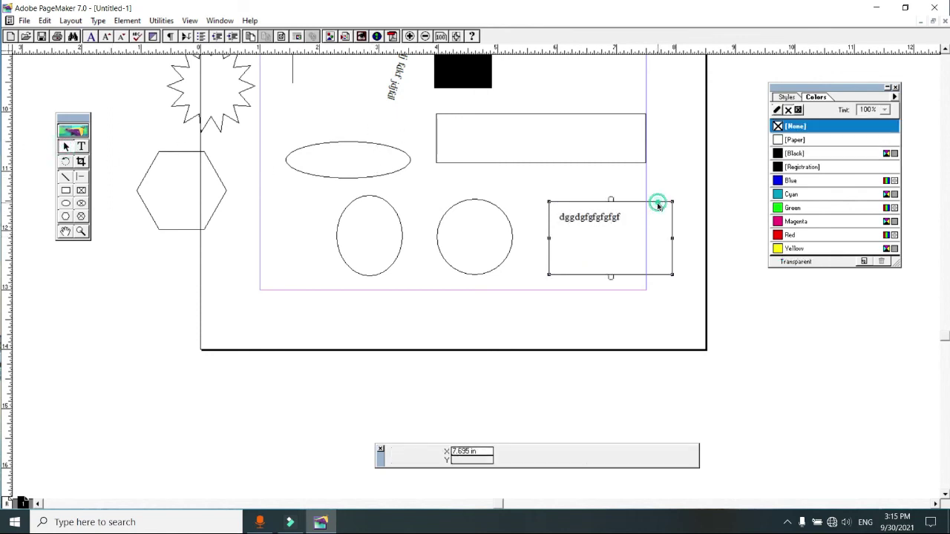
left_click_drag(660, 203, 660, 213)
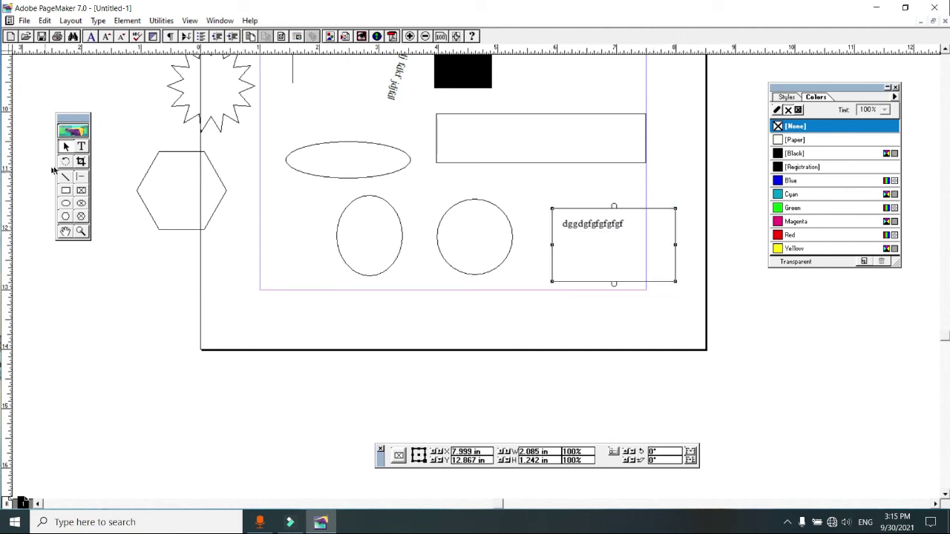
left_click(82, 205)
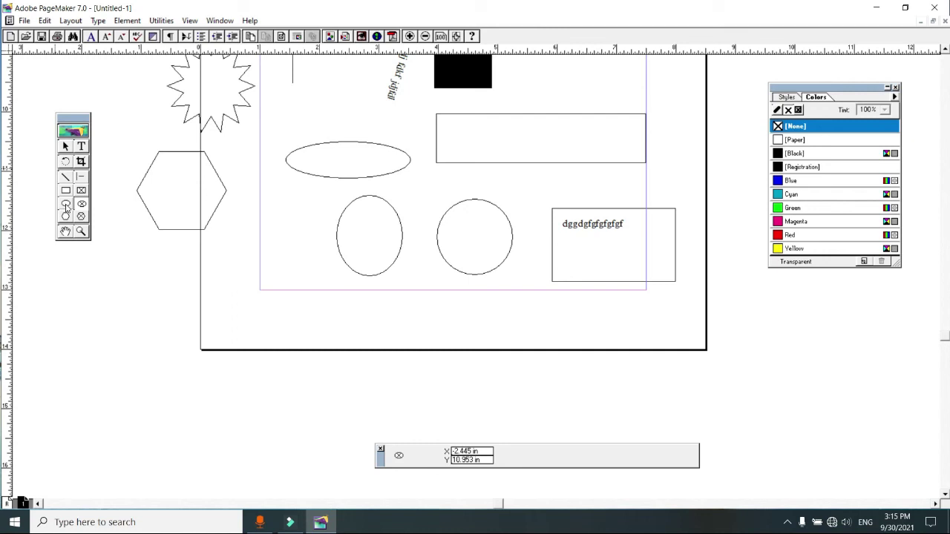
Step: Draw an ellipse frame across the page bottom and type 'fgfgfgfgfg' inside it
left_click_drag(422, 311, 616, 391)
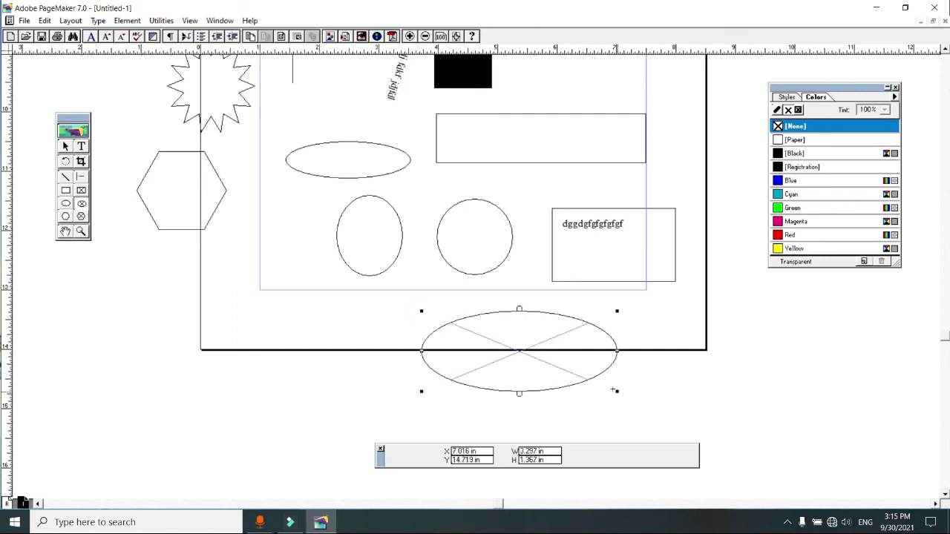
left_click(82, 146)
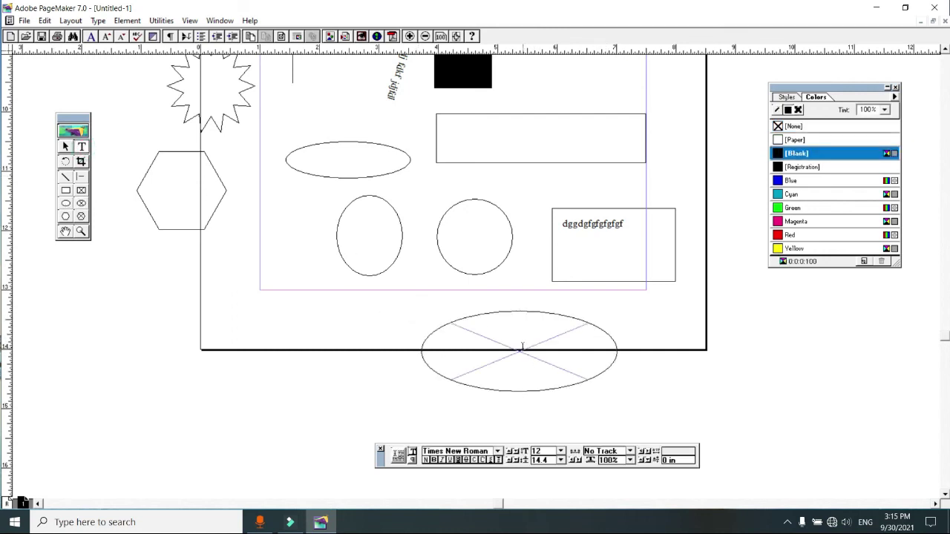
left_click(522, 347)
type("fgfgfg")
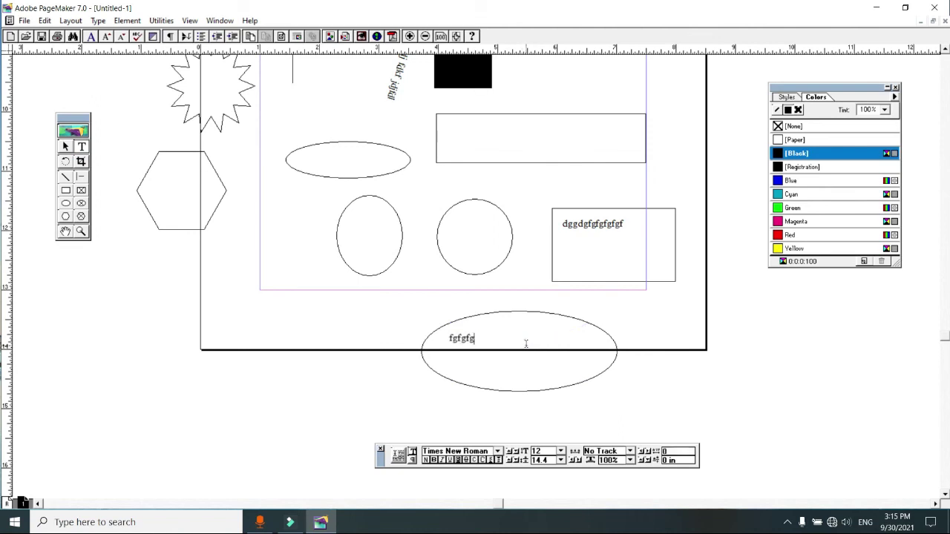
type("fgfg")
left_click(66, 146)
Step: Draw a star-shaped polygon frame at the lower left and type 'gfgfgfgfgfg' inside it
left_click(81, 216)
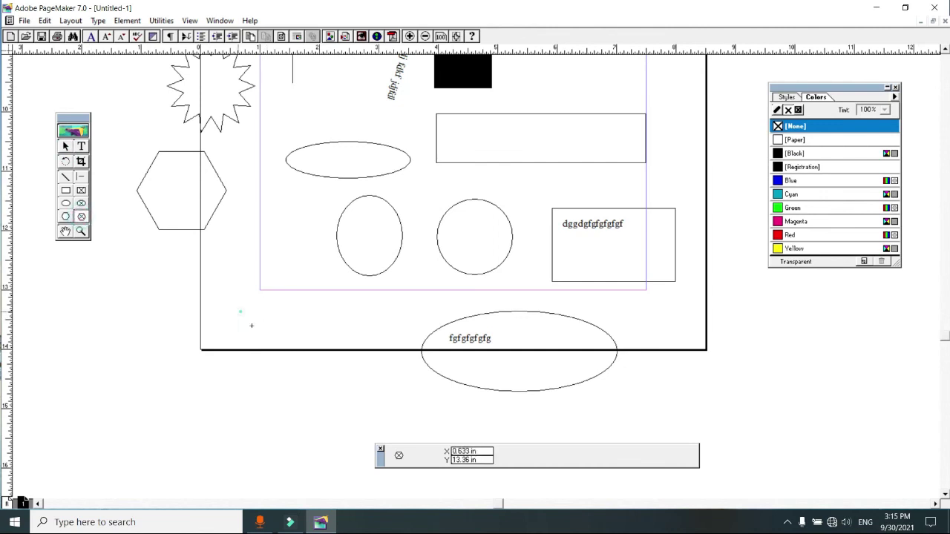
left_click_drag(241, 313, 351, 410)
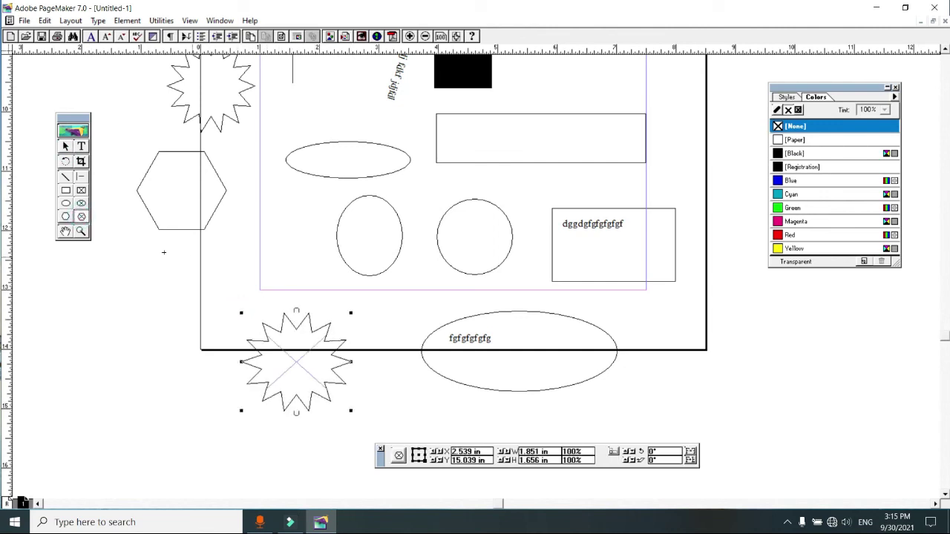
left_click(81, 146)
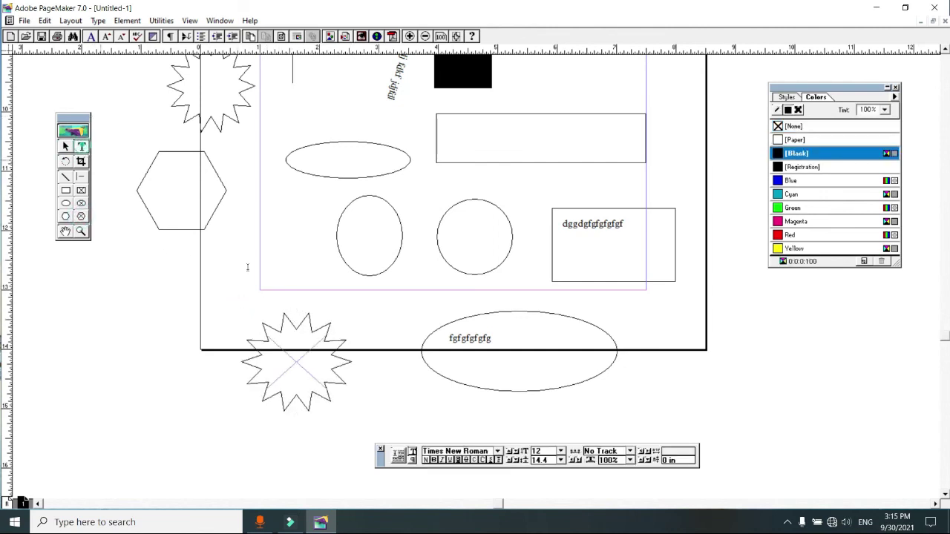
left_click(297, 365)
type("gfgfgfgfgfg")
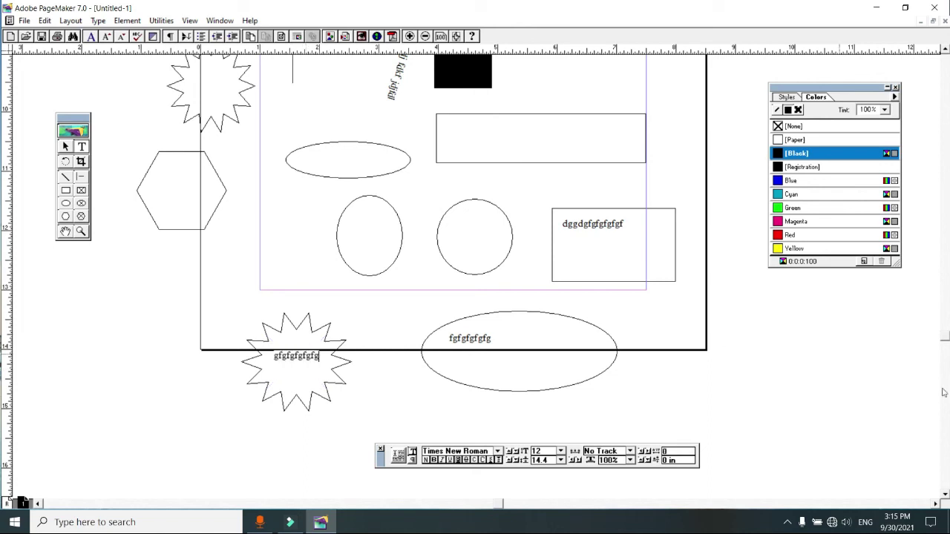
left_click(66, 147)
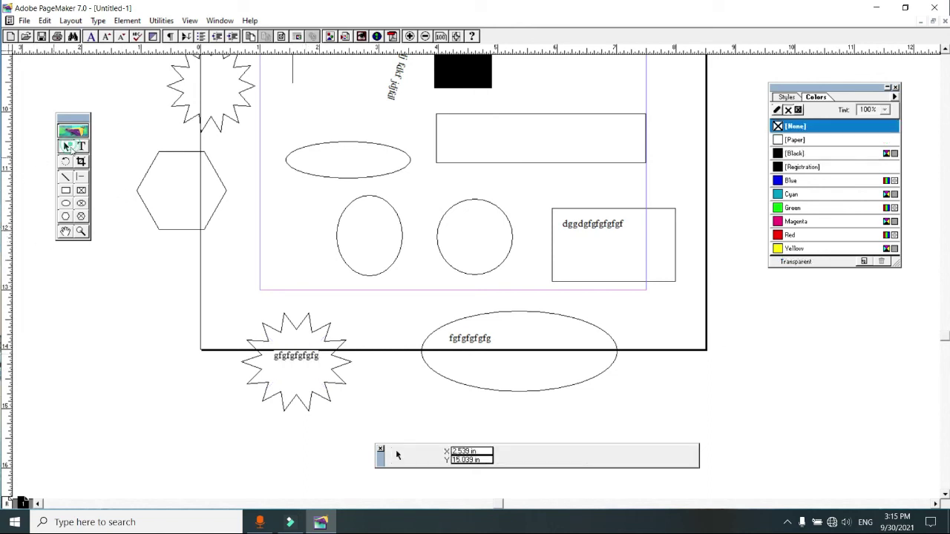
Step: Zoom in twice on the left circle, then zoom back out to the full page
left_click(81, 232)
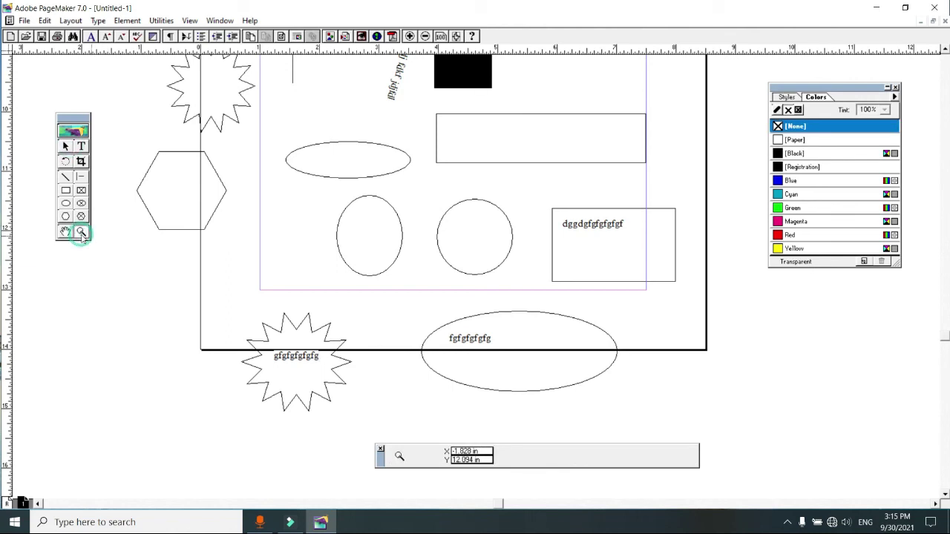
left_click(379, 246)
left_click(400, 251)
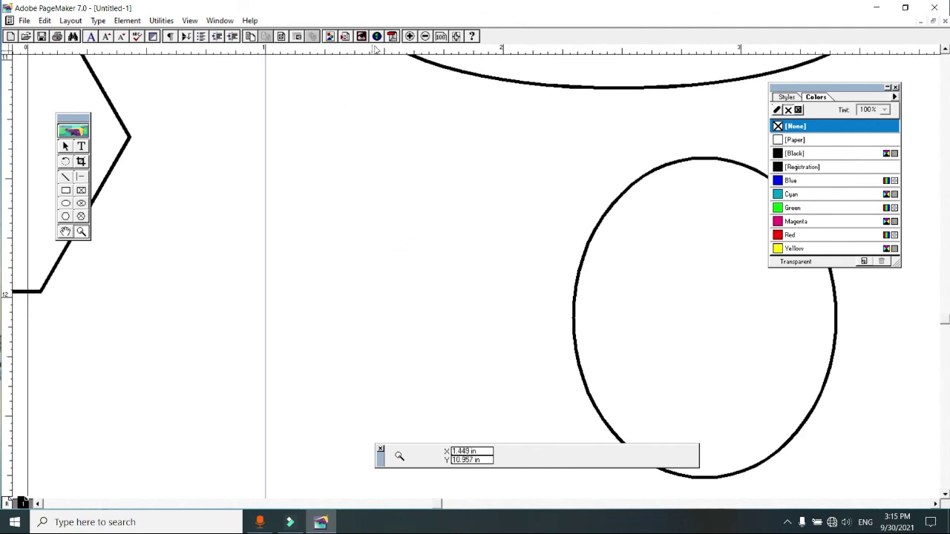
left_click(425, 38)
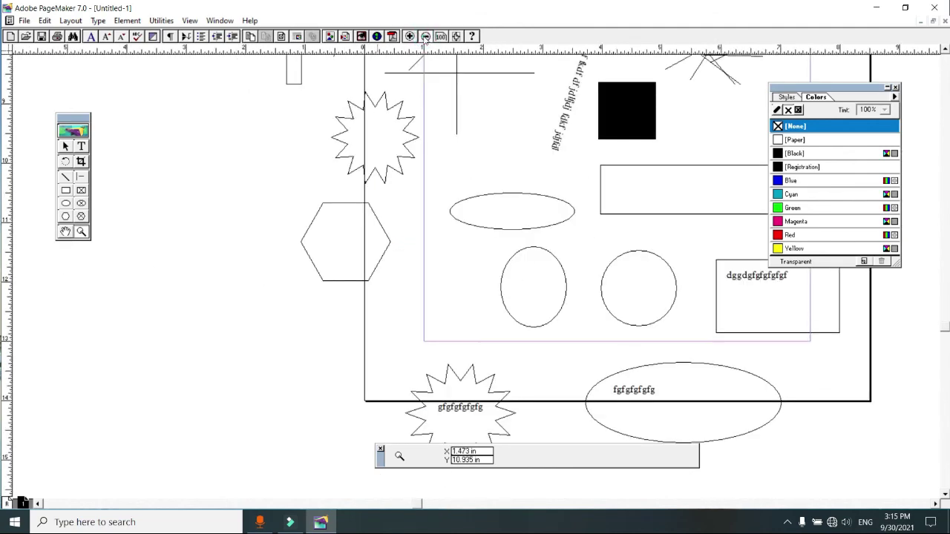
left_click(425, 37)
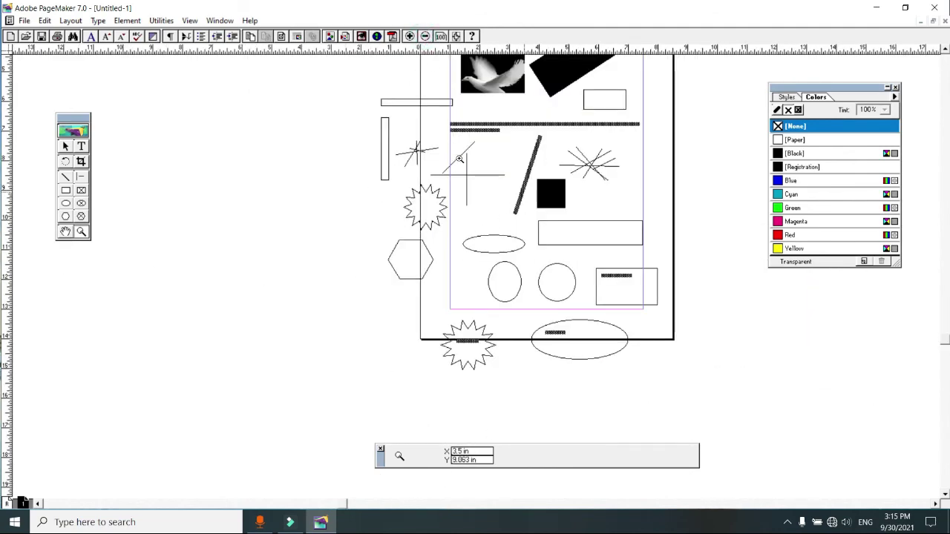
key("shift+F1")
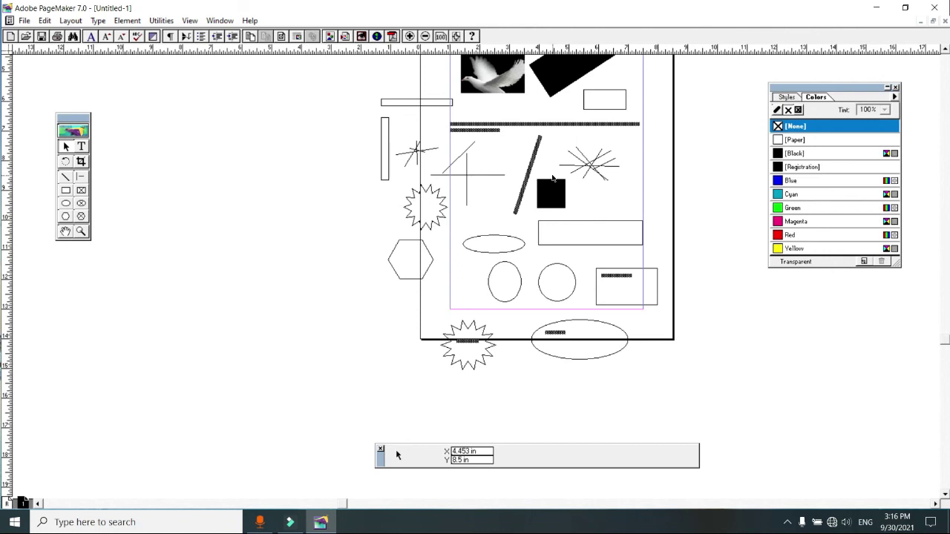
Step: Review the page at fit-in-window, actual size and 200%, then zoom back out
key("ctrl+0")
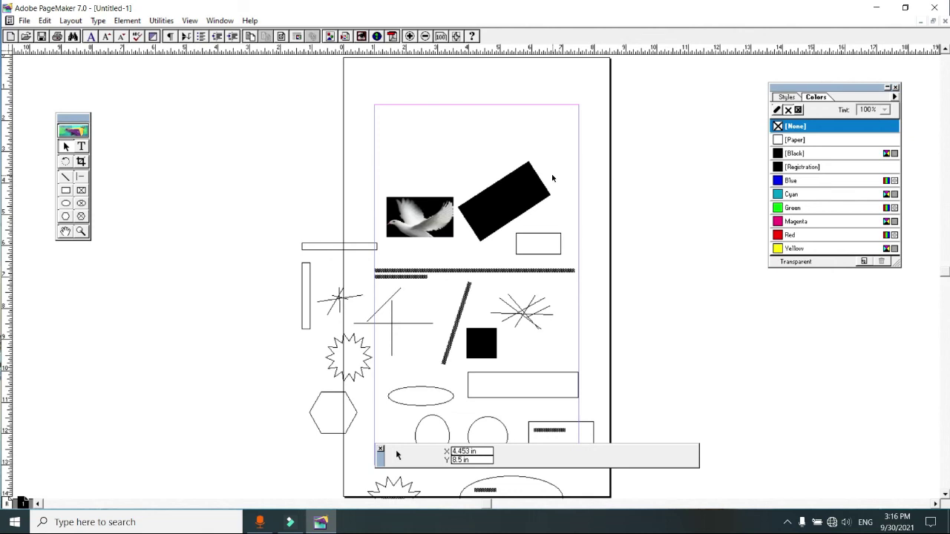
key("ctrl+1")
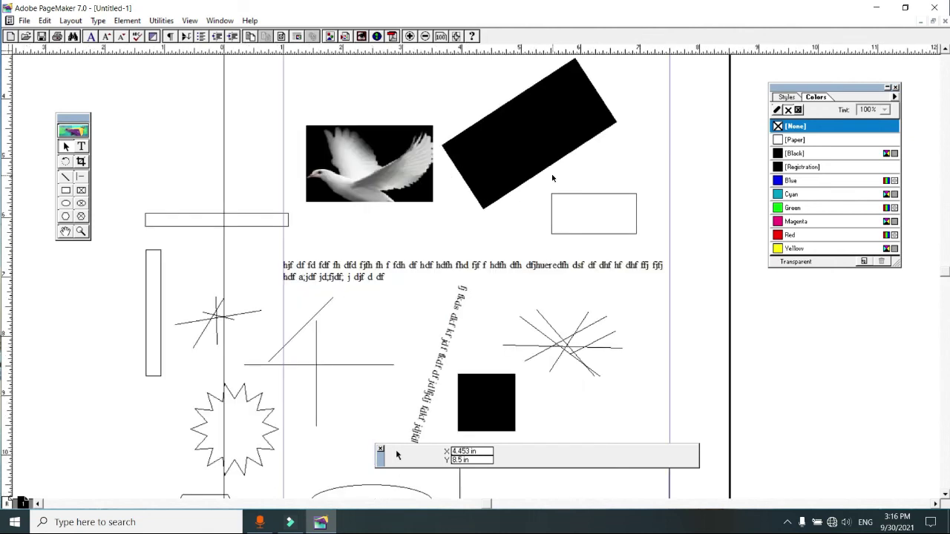
key("ctrl+2")
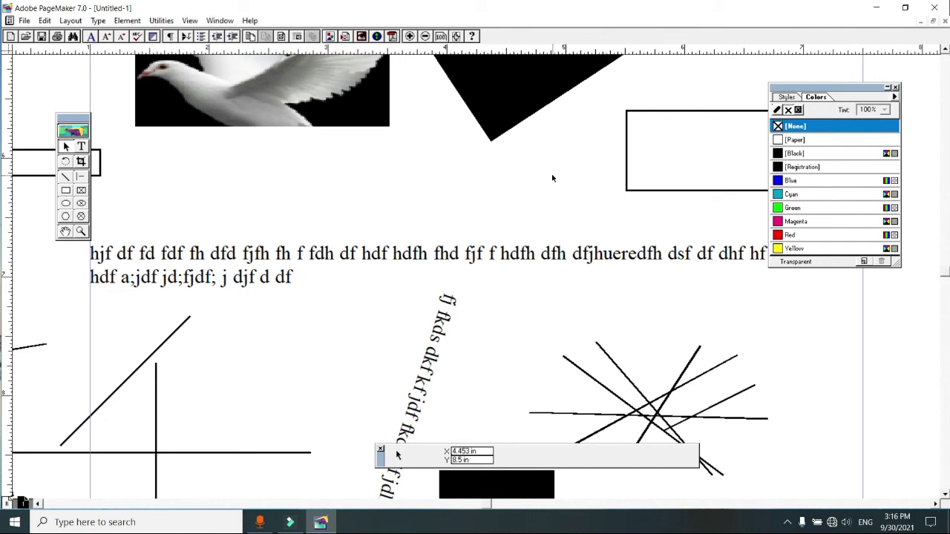
key("ctrl+minus")
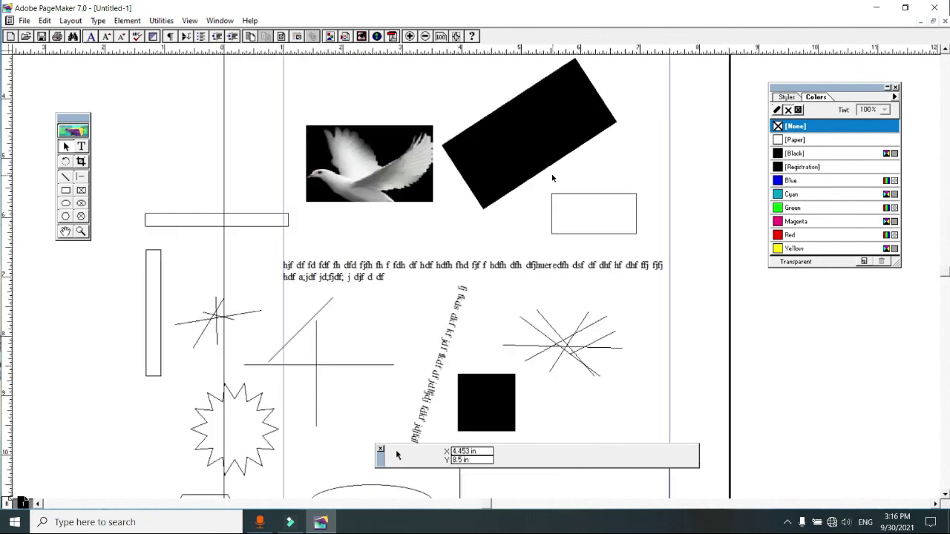
key("ctrl+minus")
key("ctrl+minus")
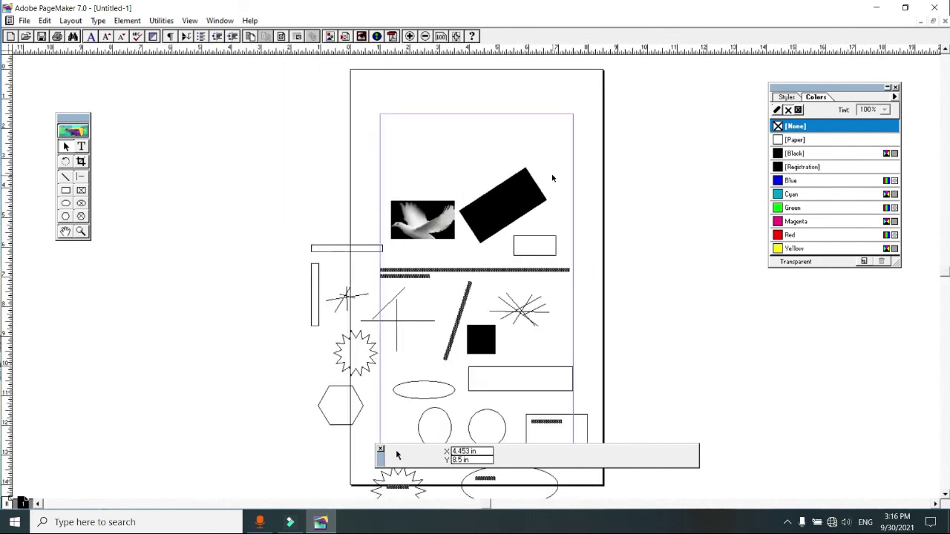